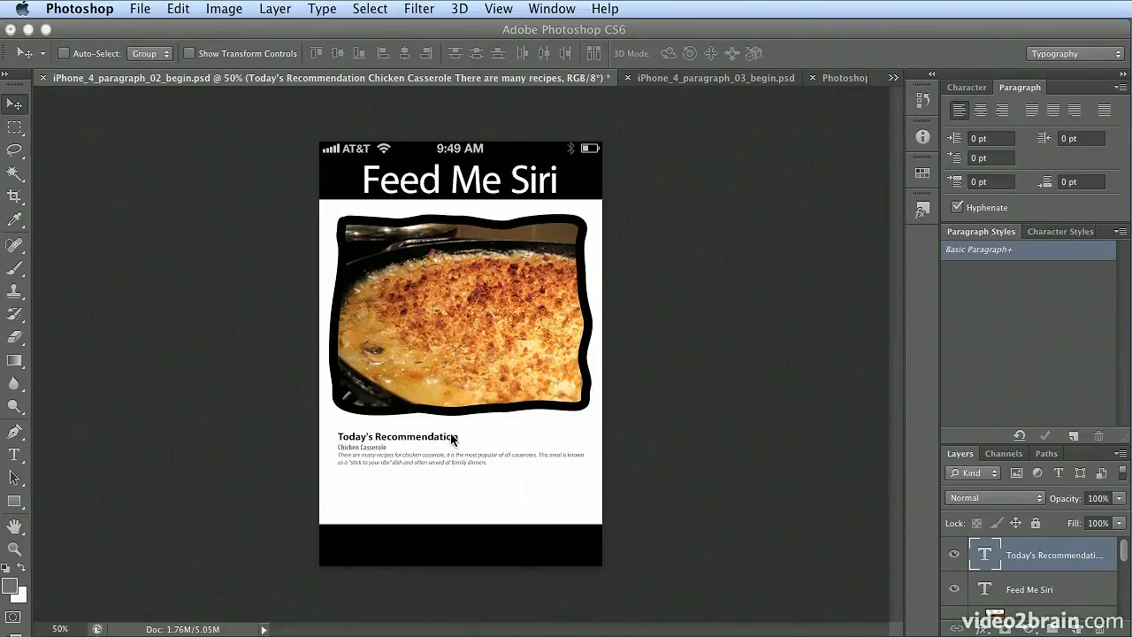
Create a new paragraph style with the text cursor in the "Today's Recommendation" line and name it Heading
left_click(16, 455)
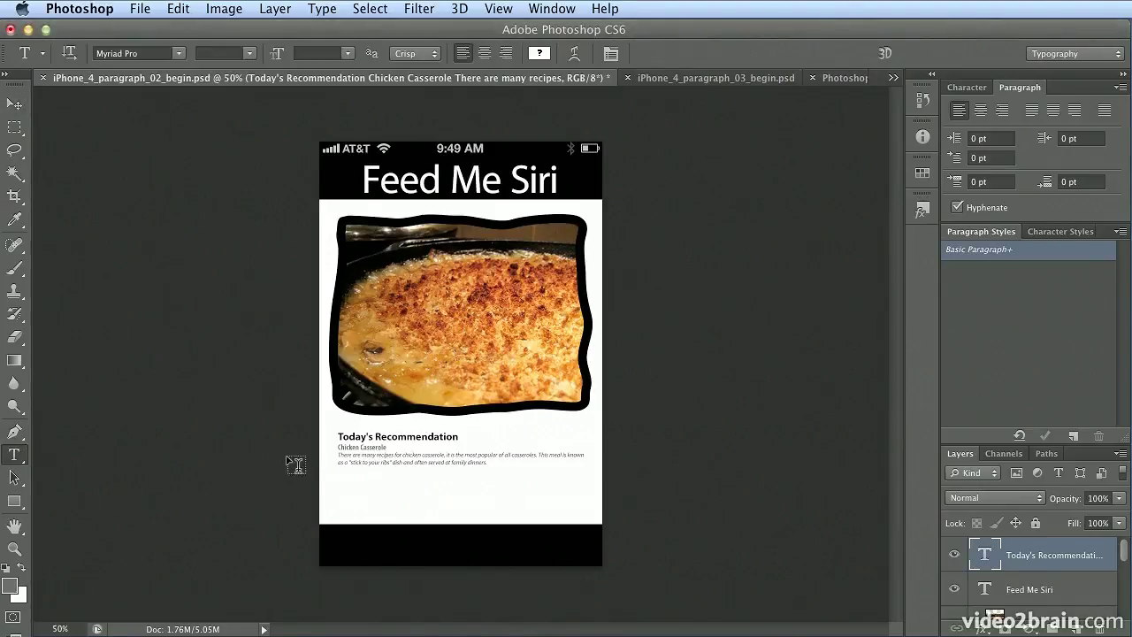
left_click(348, 435)
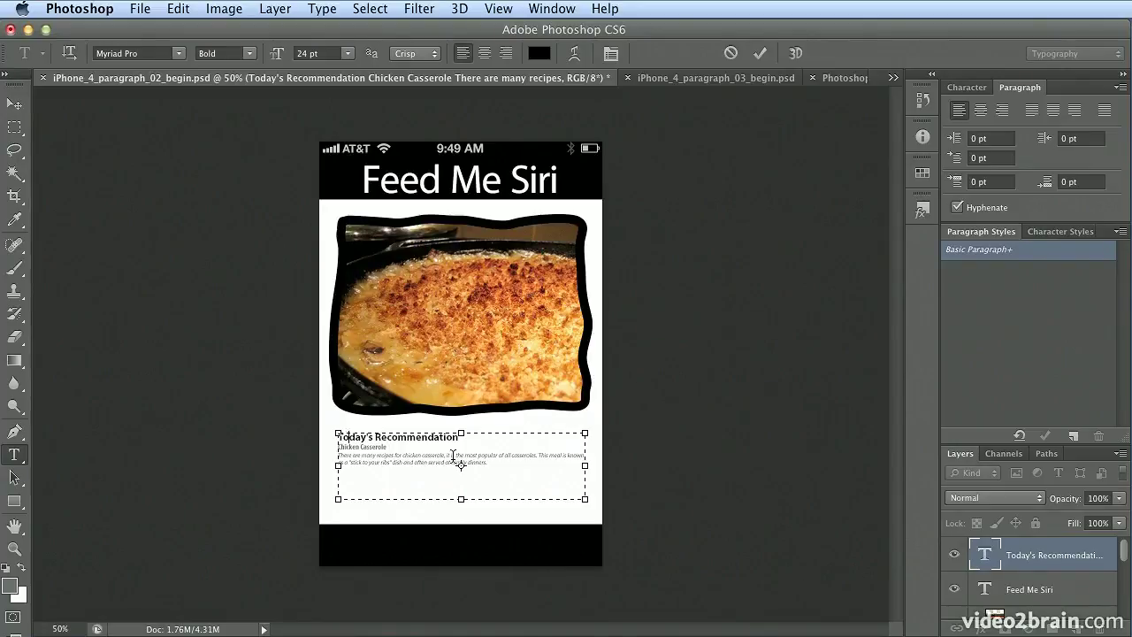
key("super+plus")
key("super+plus")
key("super+plus")
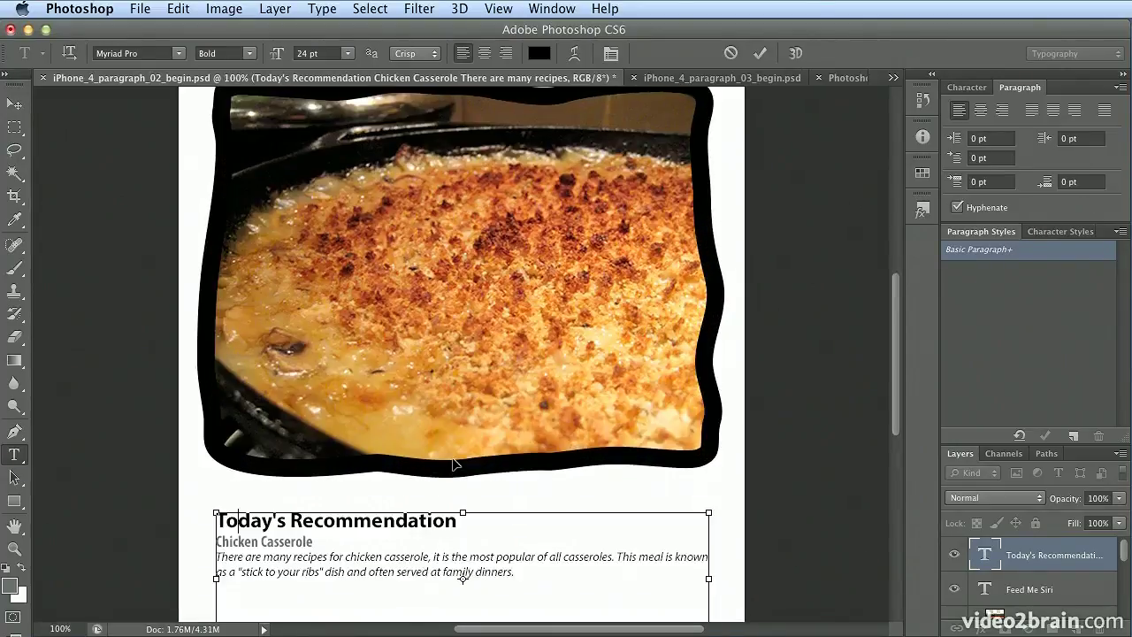
key("super+minus")
scroll(836, 456, "down", 5)
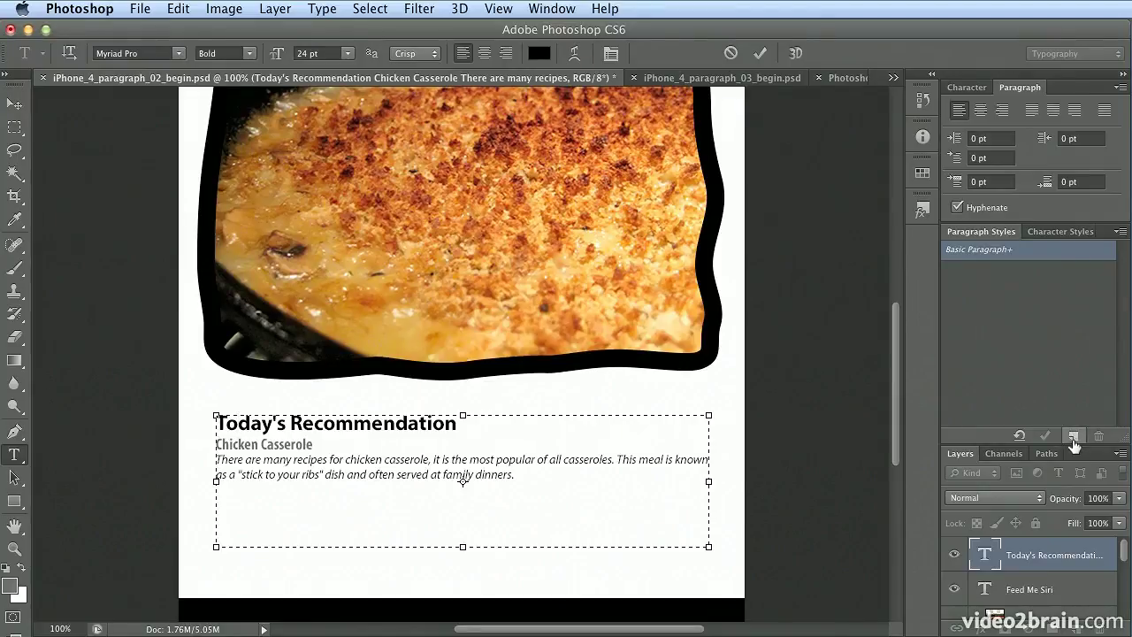
left_click(1073, 437)
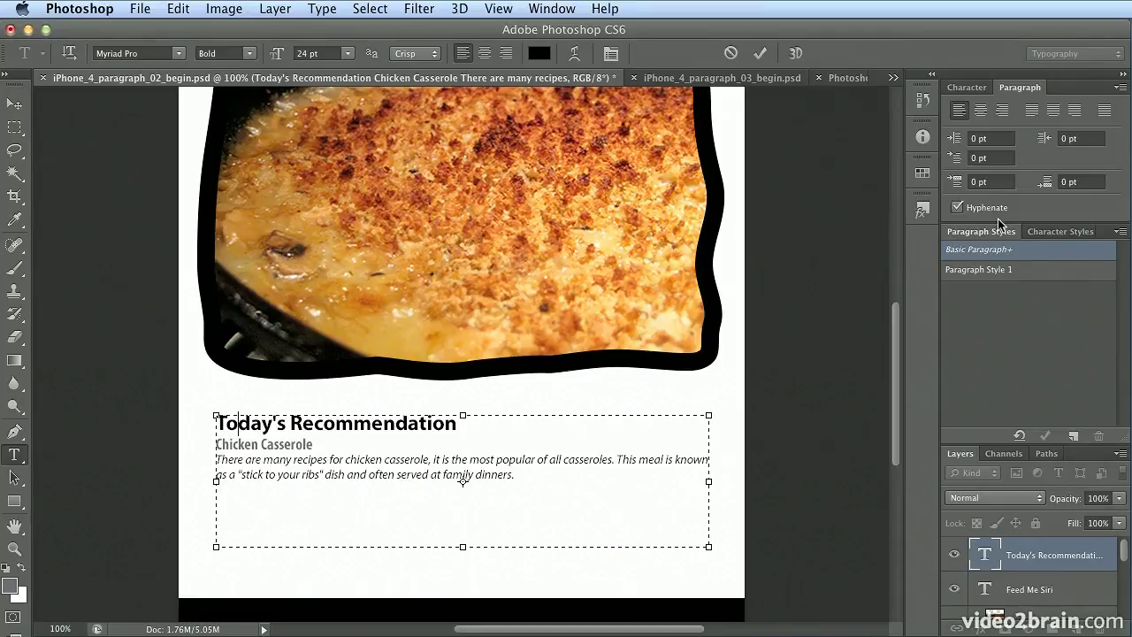
double_click(993, 270)
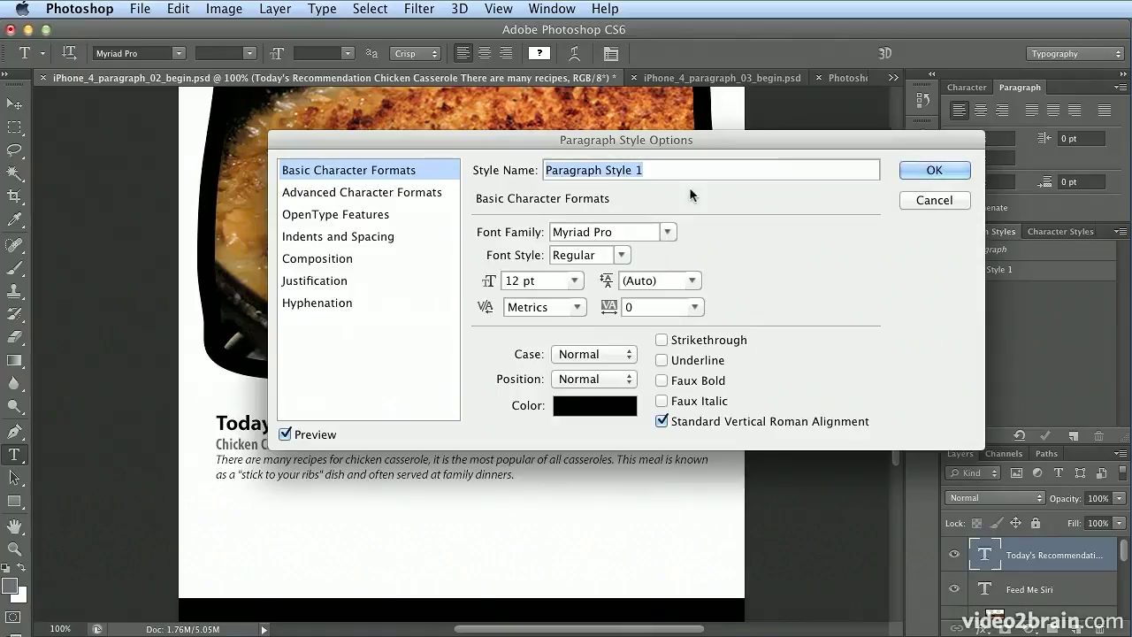
type("Heading")
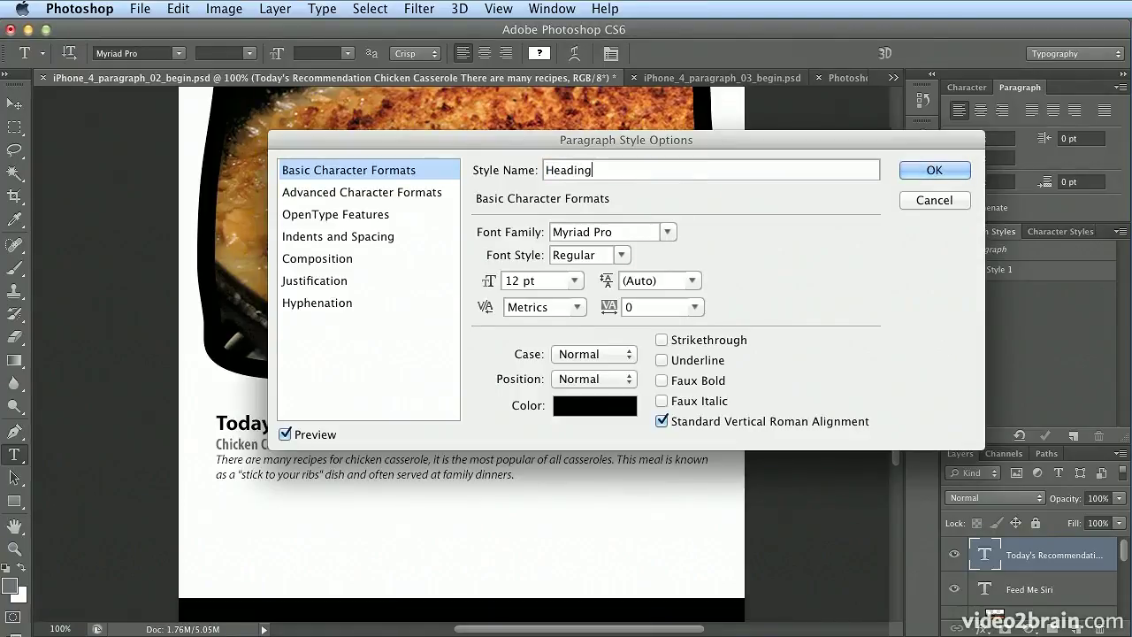
left_click_drag(624, 147, 662, 101)
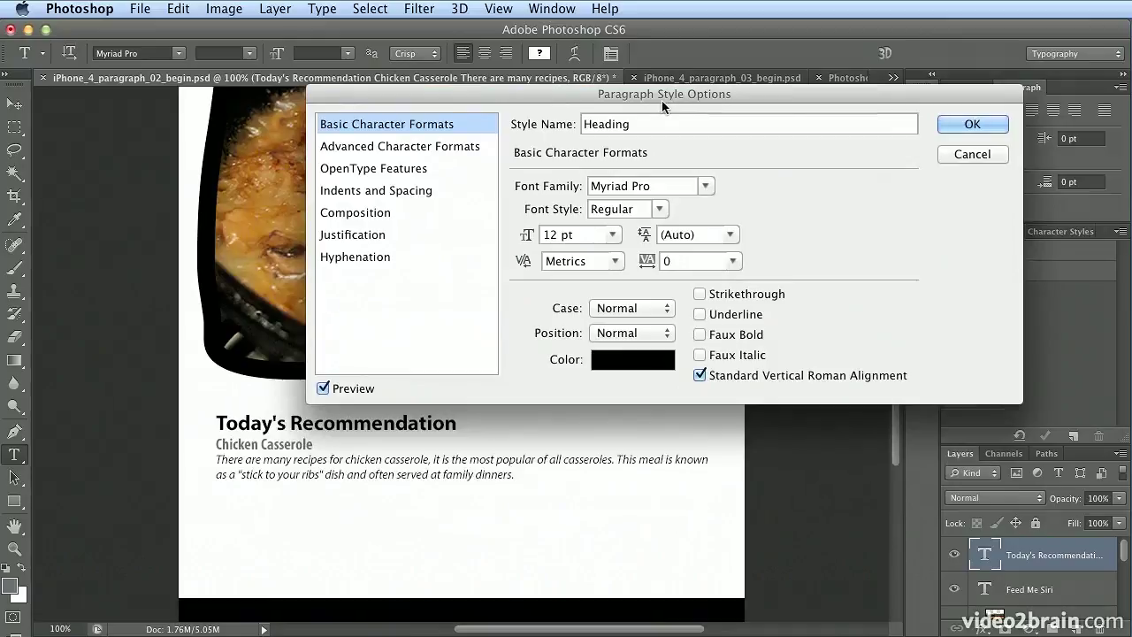
Set the Heading style's font style to Bold, its size to 24 pt and its kerning to Optical
left_click(661, 210)
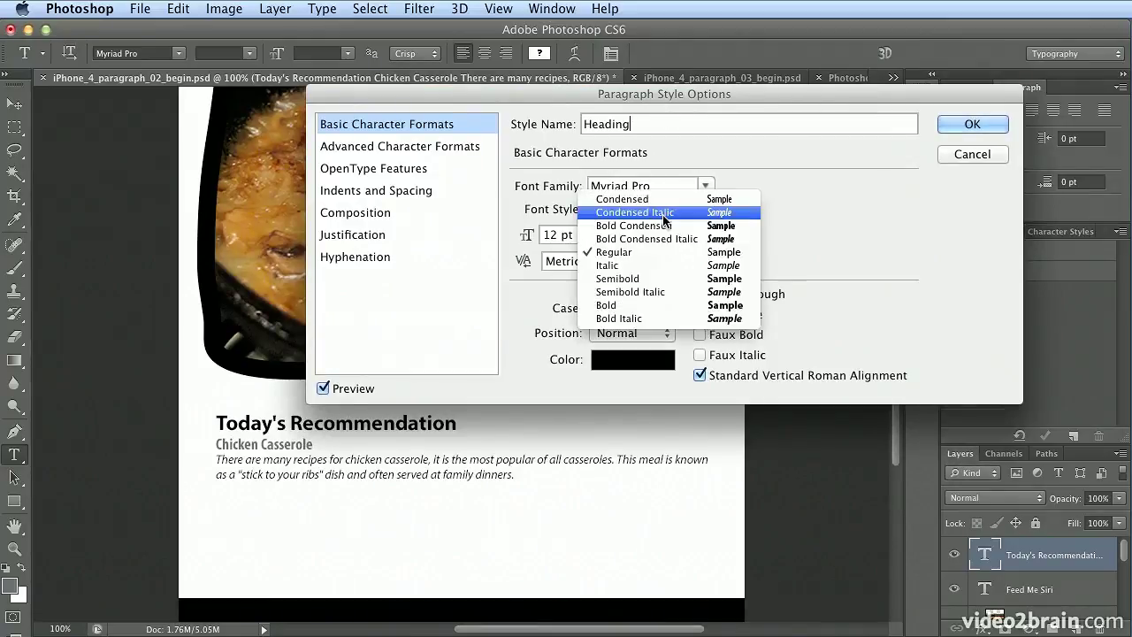
left_click(661, 305)
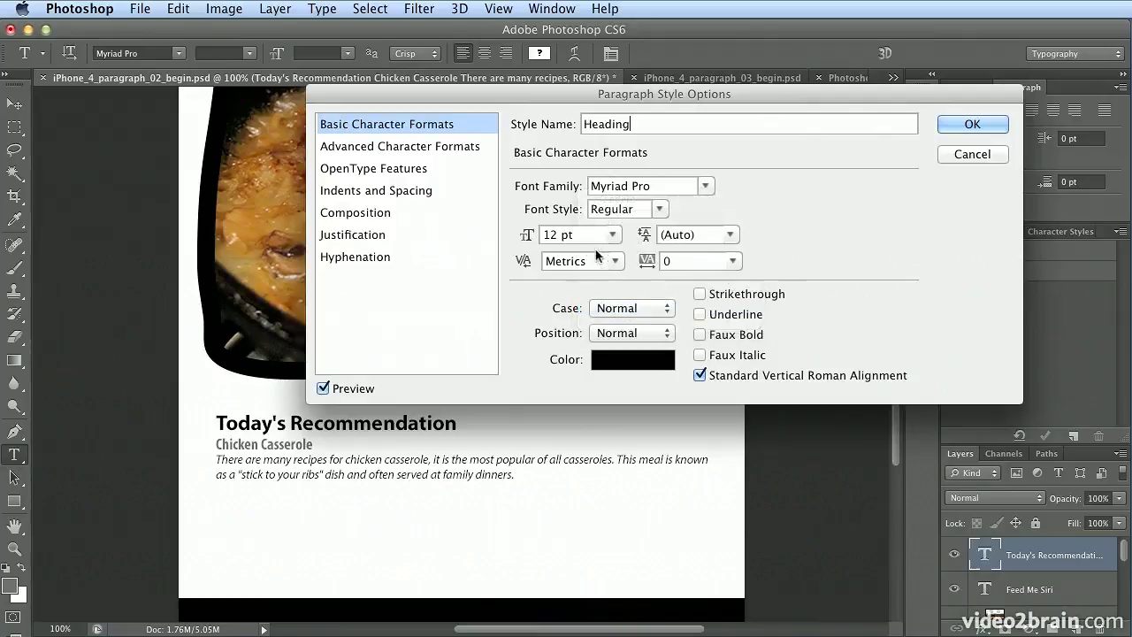
left_click(589, 237)
type("24")
key("Tab")
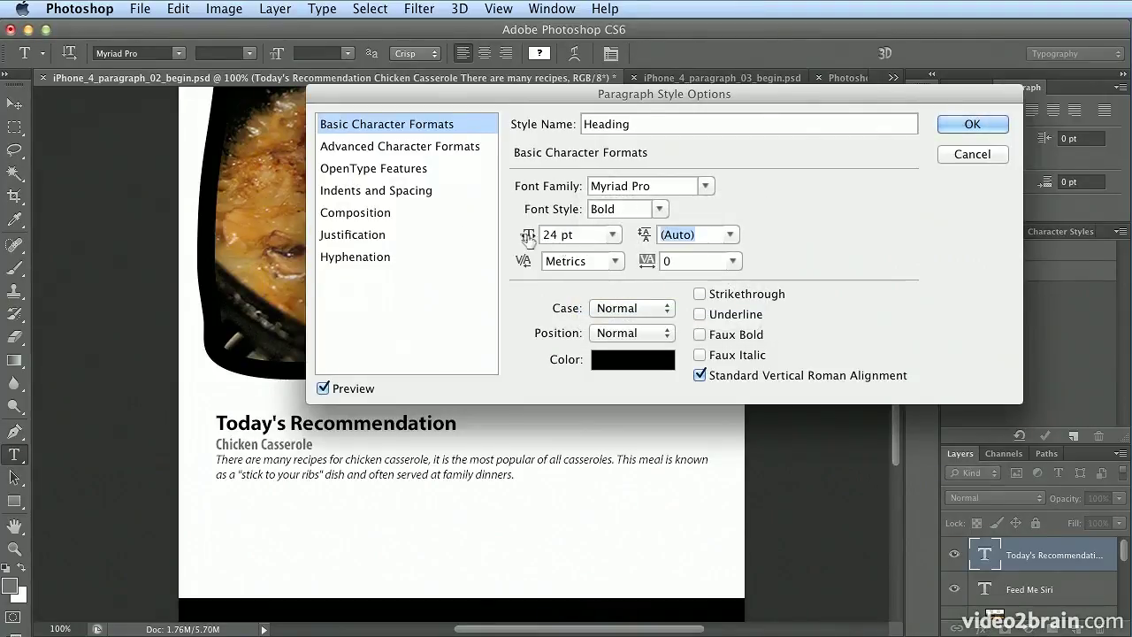
left_click(615, 263)
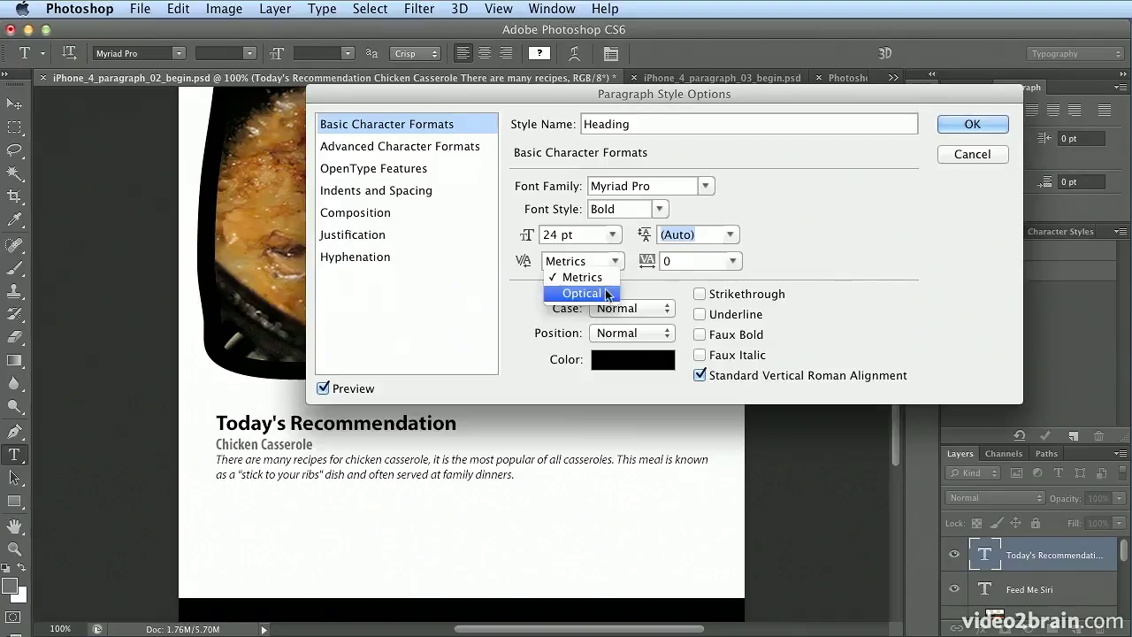
left_click(607, 293)
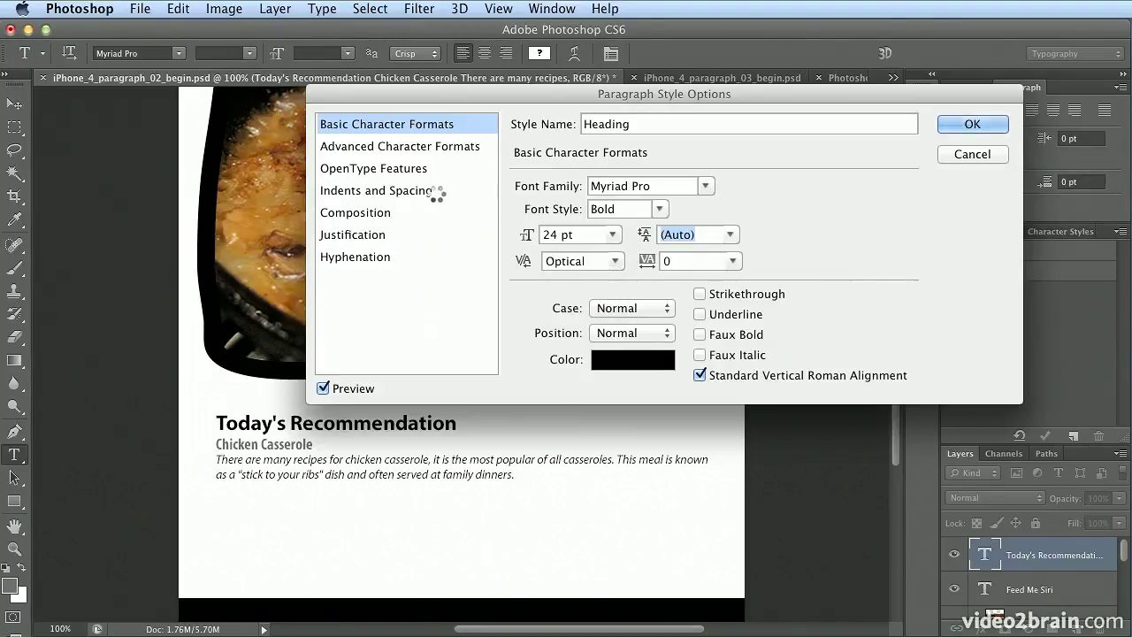
Set the Heading style's space after paragraph to 6 pt and accept the style options
left_click(690, 343)
type("10")
key("Tab")
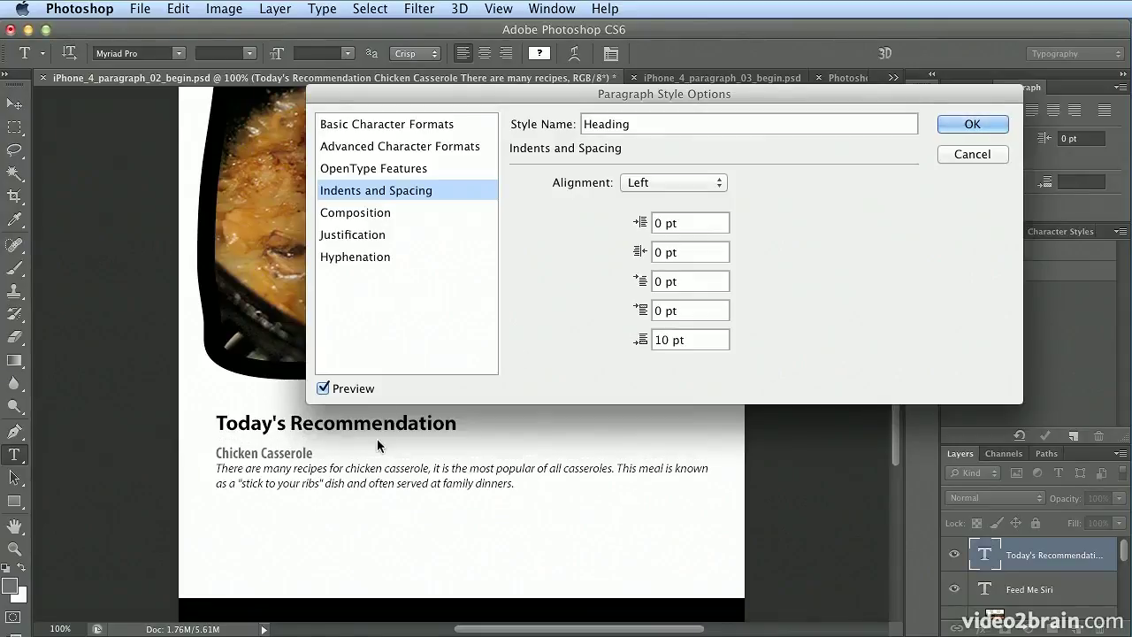
double_click(659, 341)
type("8")
key("Tab")
left_click(627, 331)
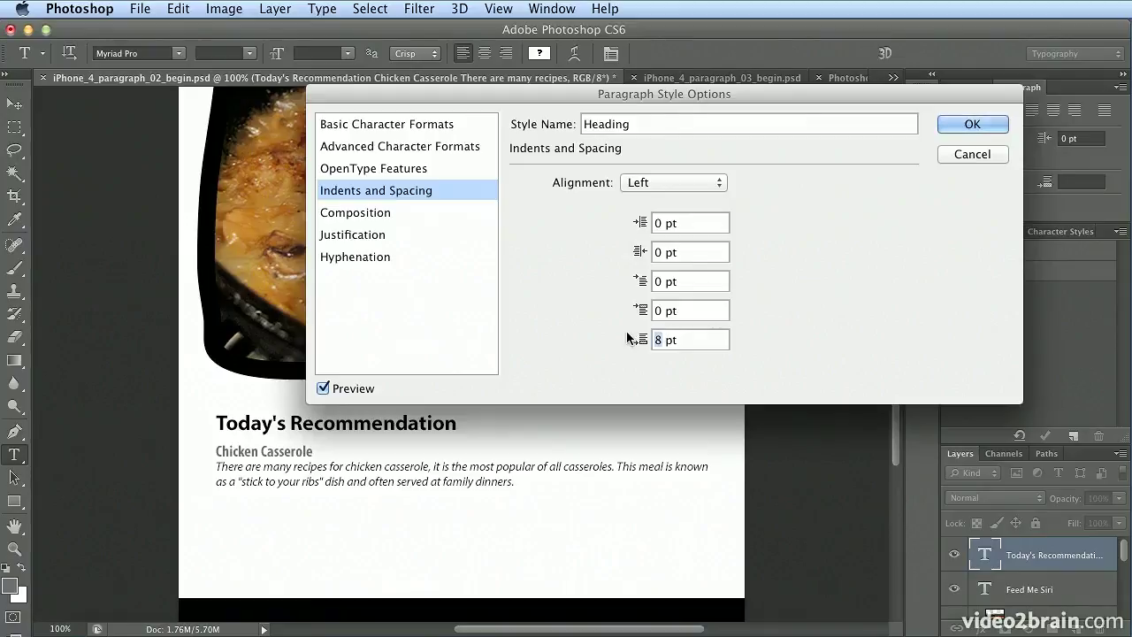
type("6")
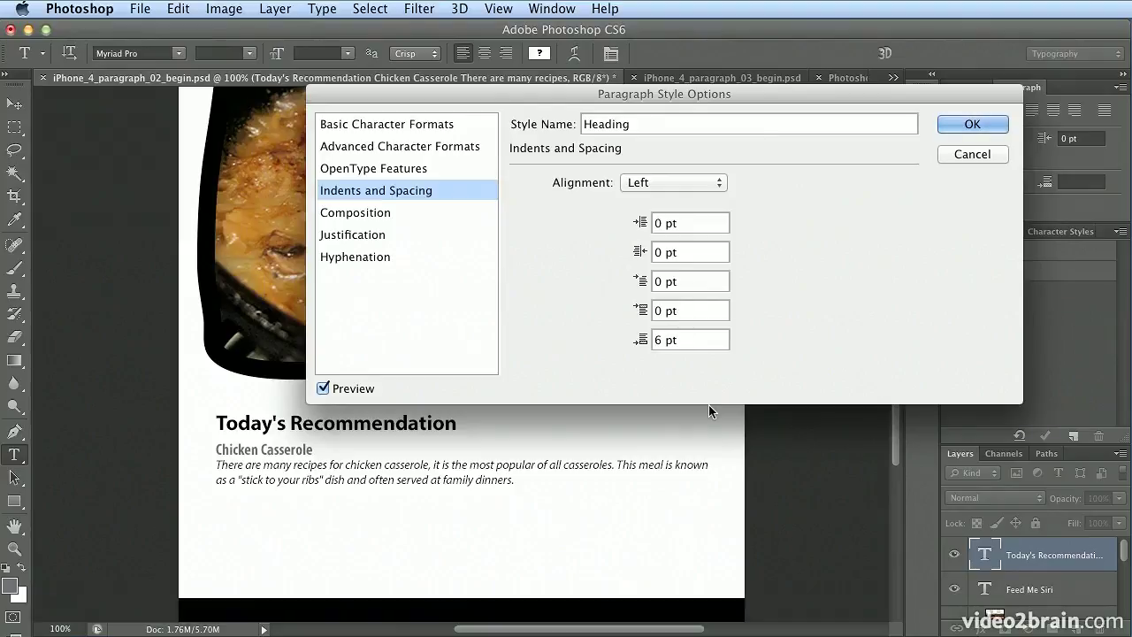
key("Return")
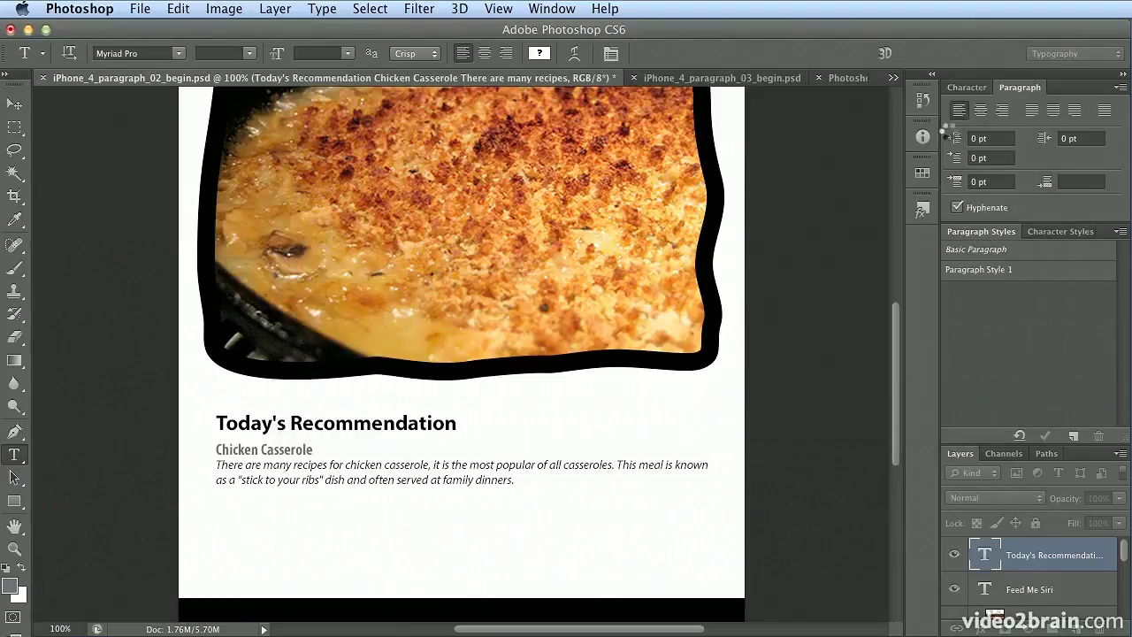
Create a new paragraph style with the text cursor in the "Chicken Casserole" line and name it Food
left_click(272, 446)
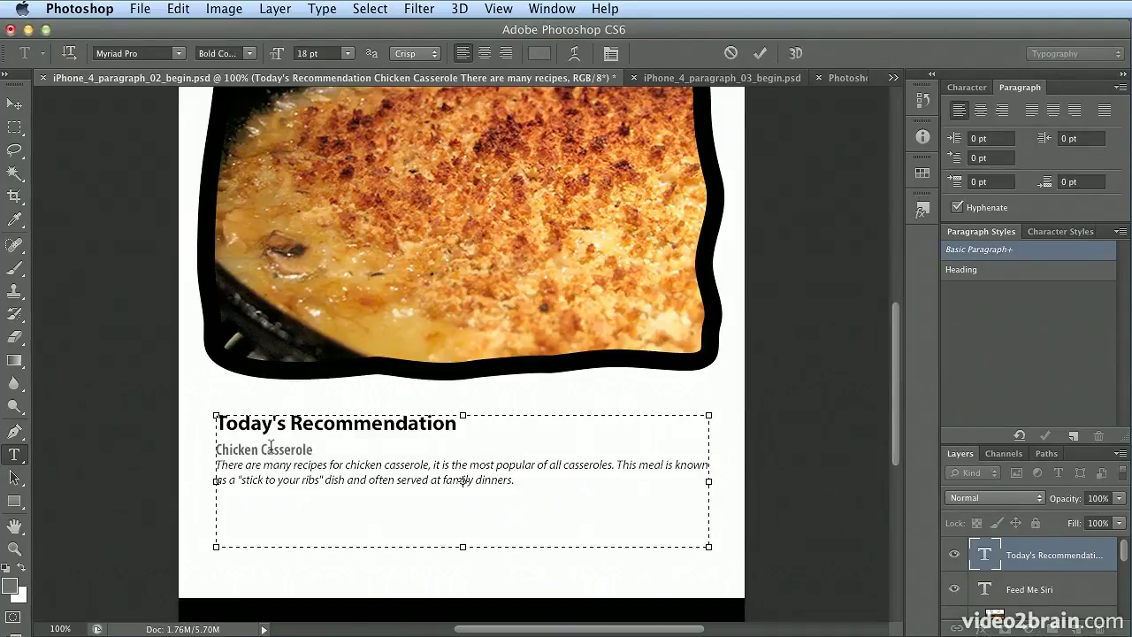
left_click(1077, 437)
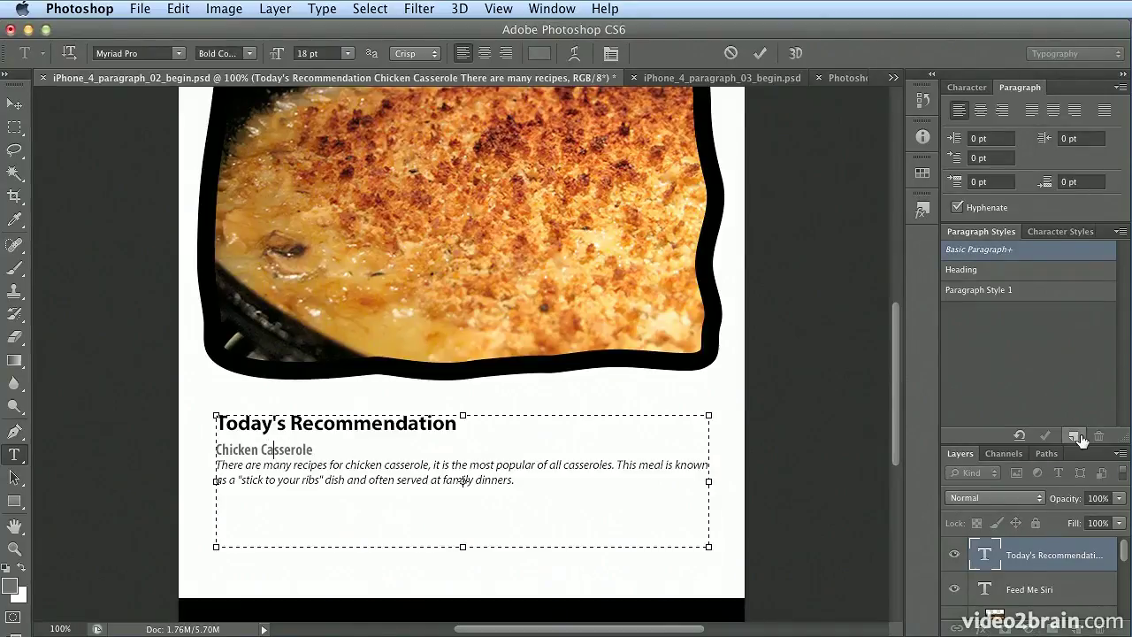
left_click(1040, 301)
double_click(993, 301)
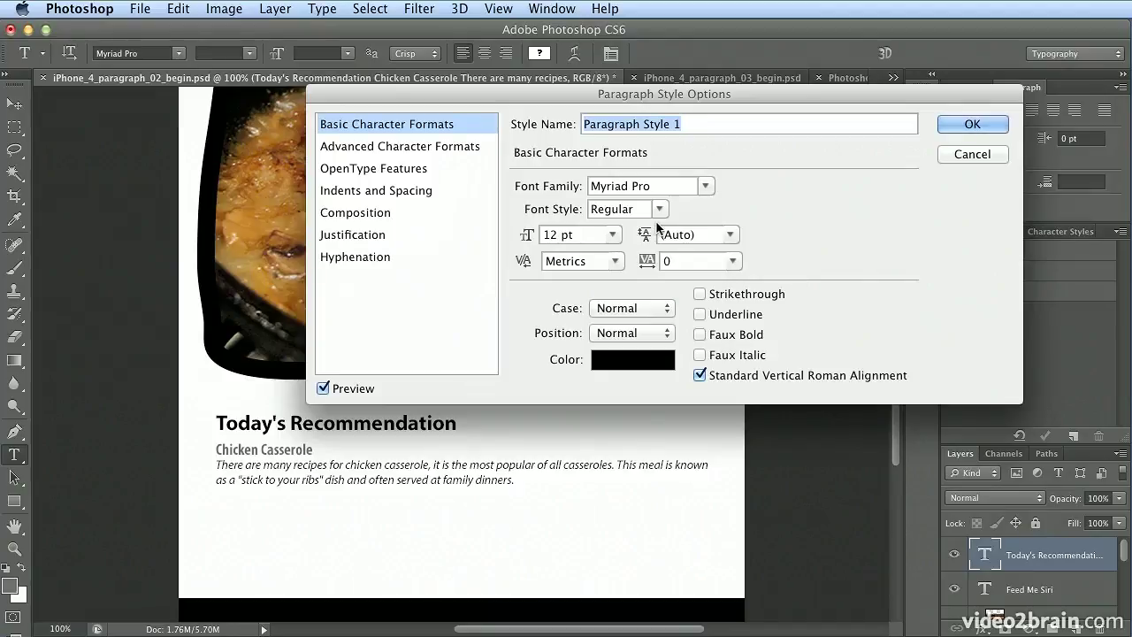
type("Food")
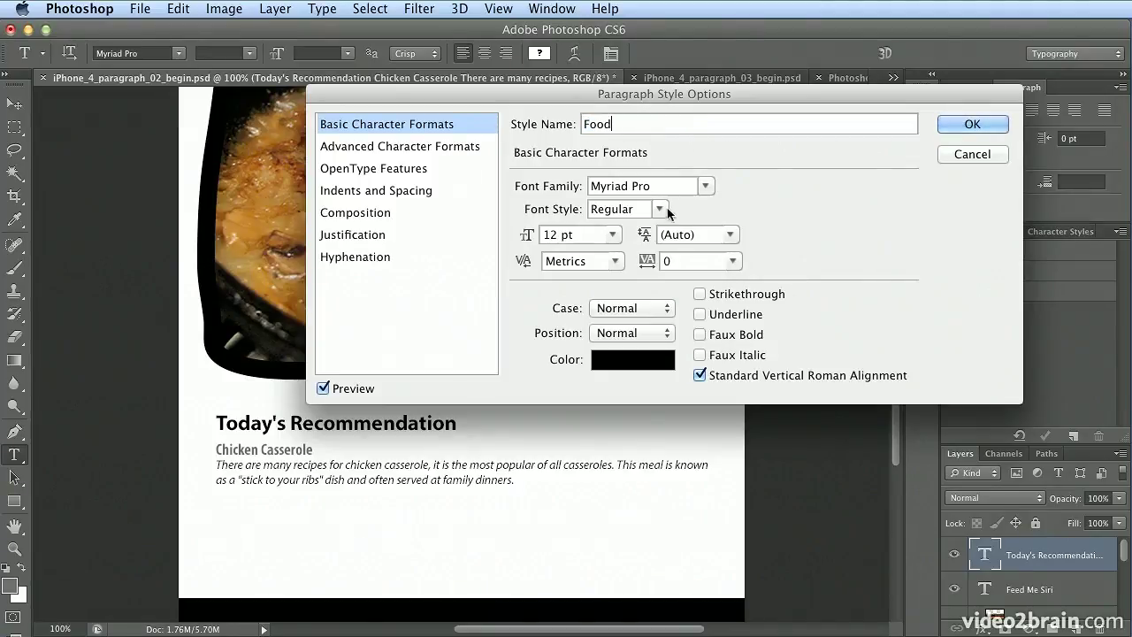
Set the Food style's font style to Semibold, its size to 18 pt and its kerning to Optical
left_click(667, 209)
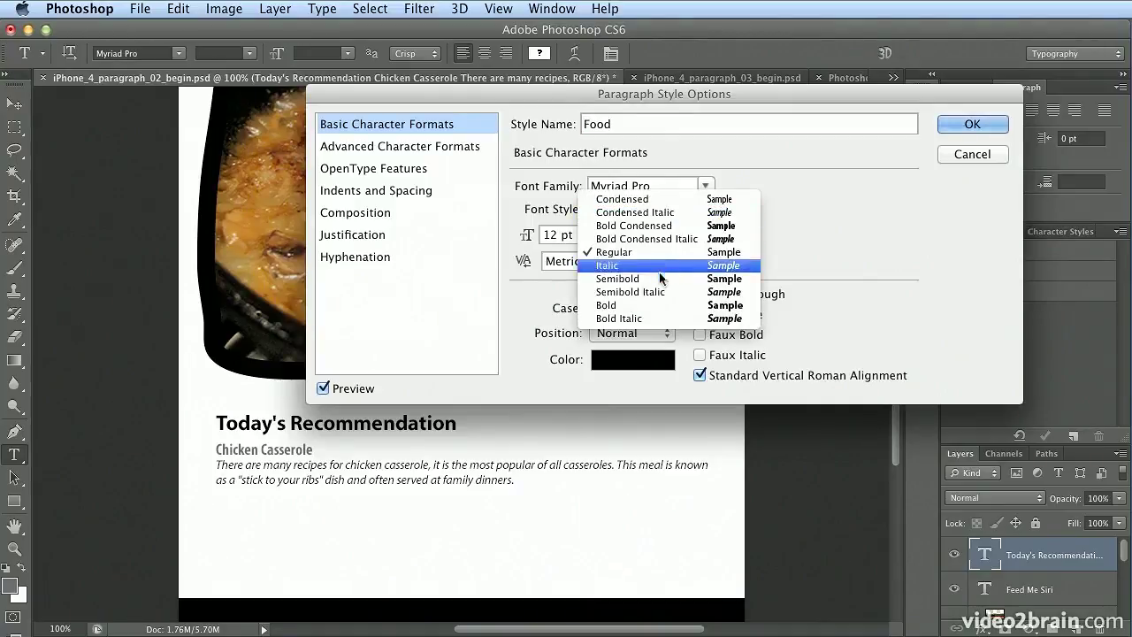
left_click(659, 278)
left_click(592, 235)
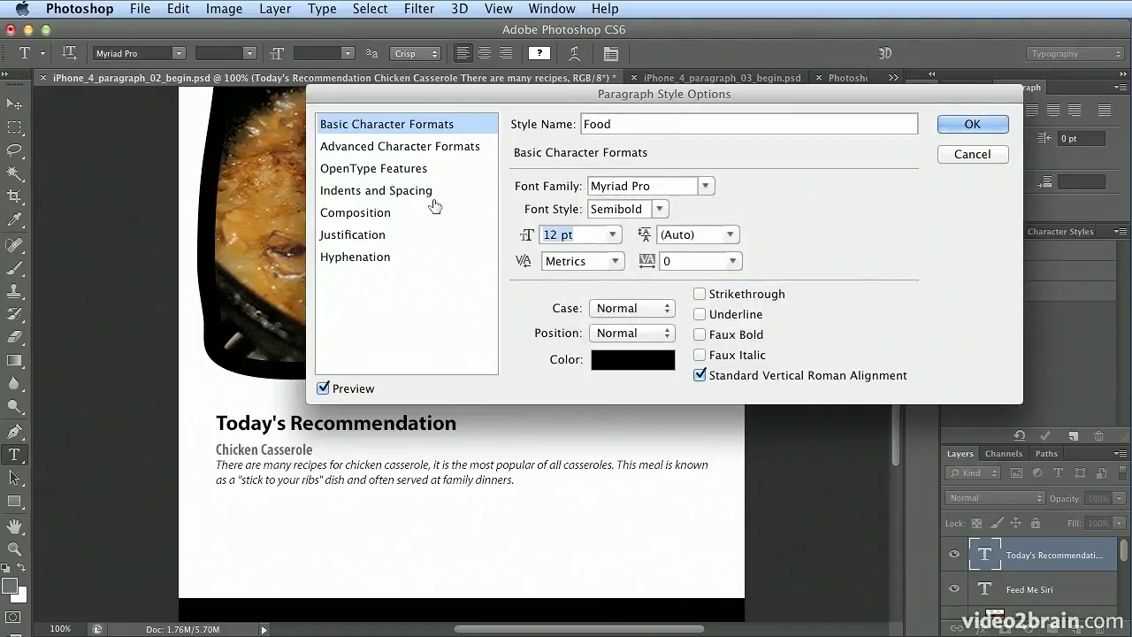
type("18")
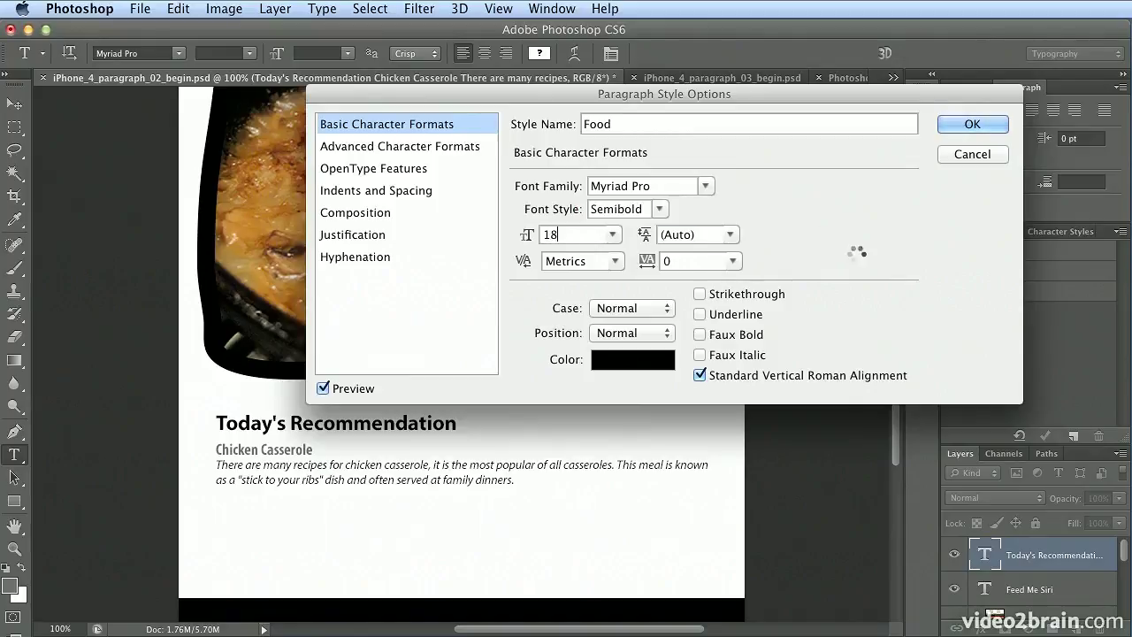
key("Tab")
left_click(616, 261)
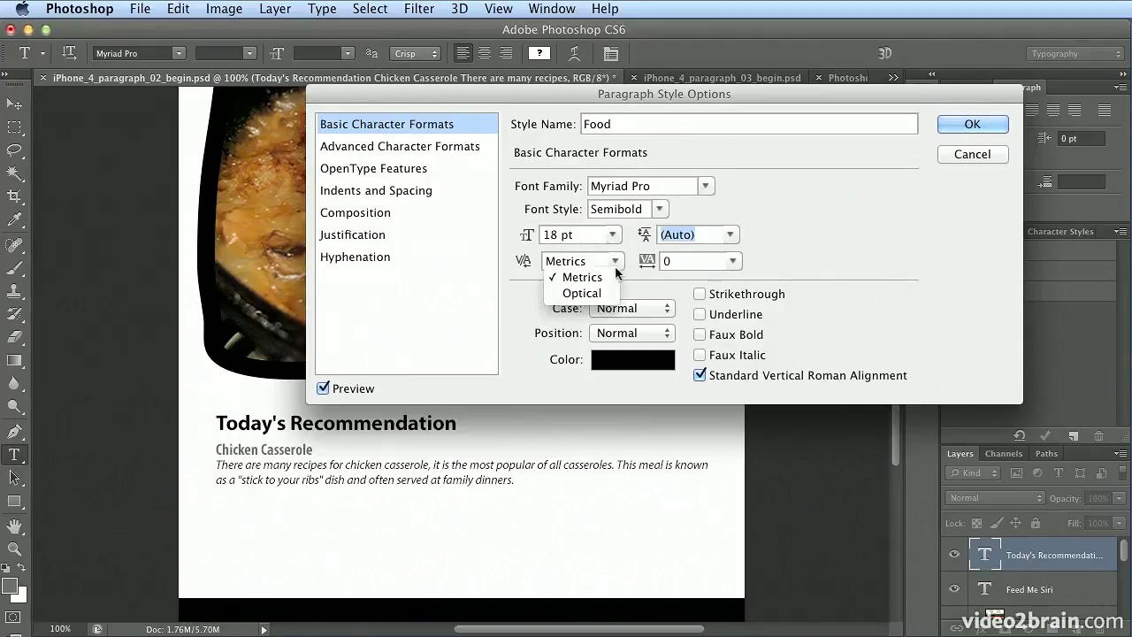
left_click(610, 292)
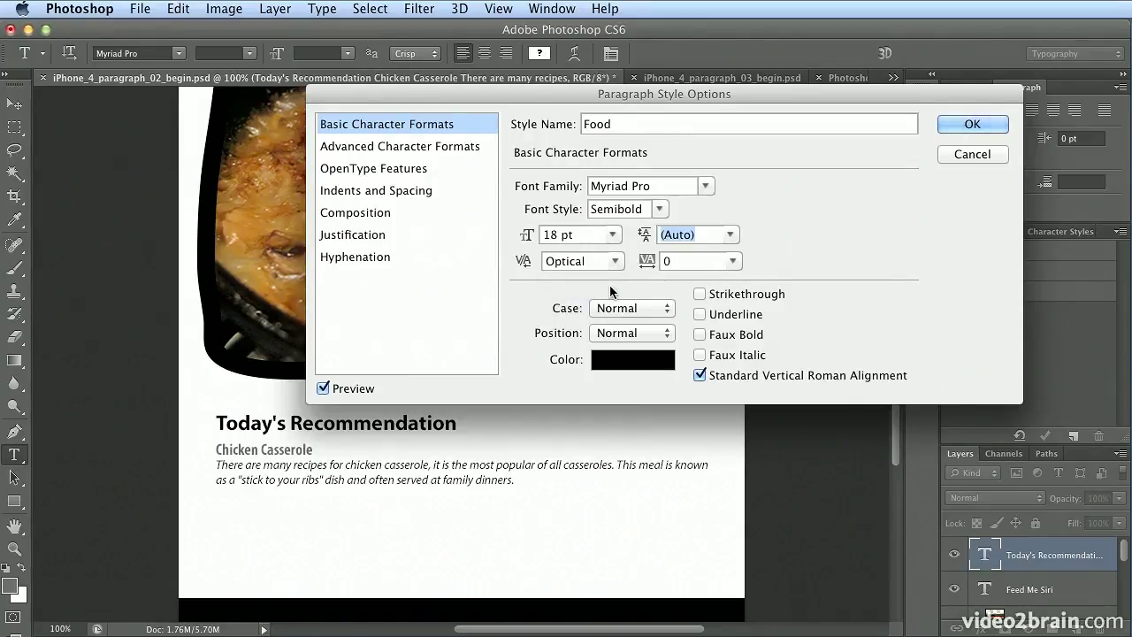
Set the Food style's text color to a gray of C 0, M 0, Y 0, K 75
left_click(626, 376)
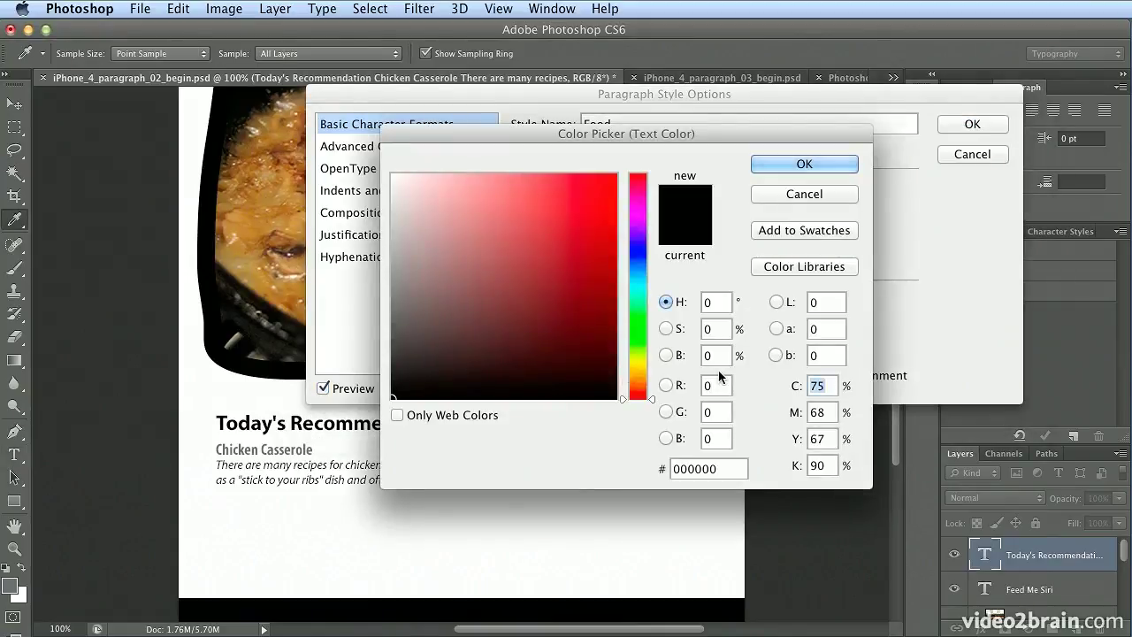
type("0")
key("Tab")
type("0")
key("Tab")
type("0")
key("Tab")
type("75")
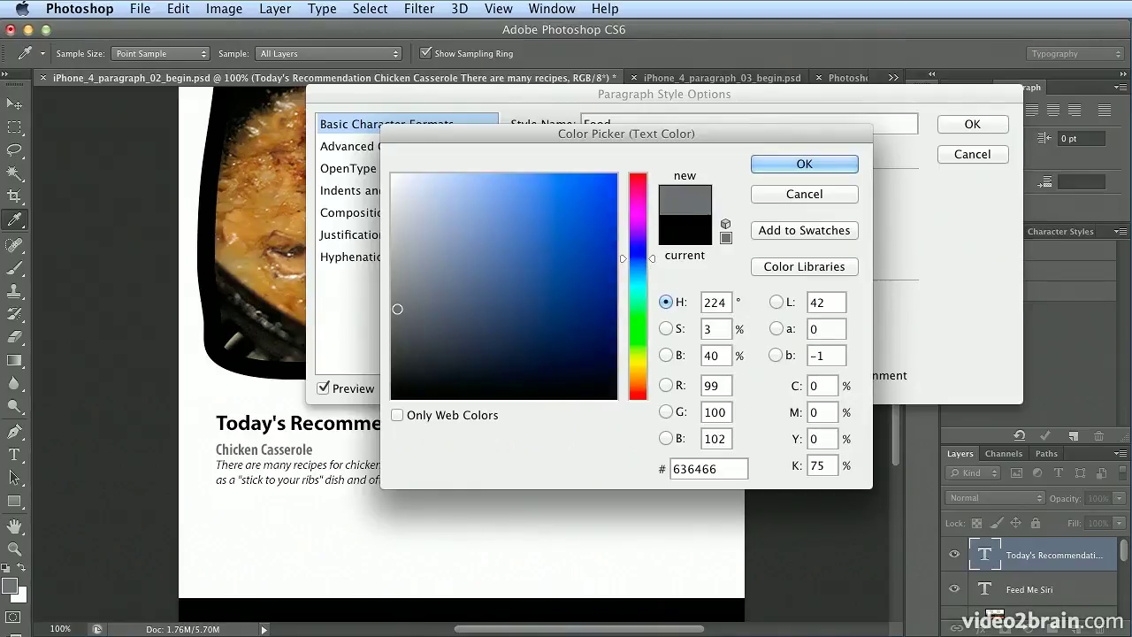
left_click(821, 165)
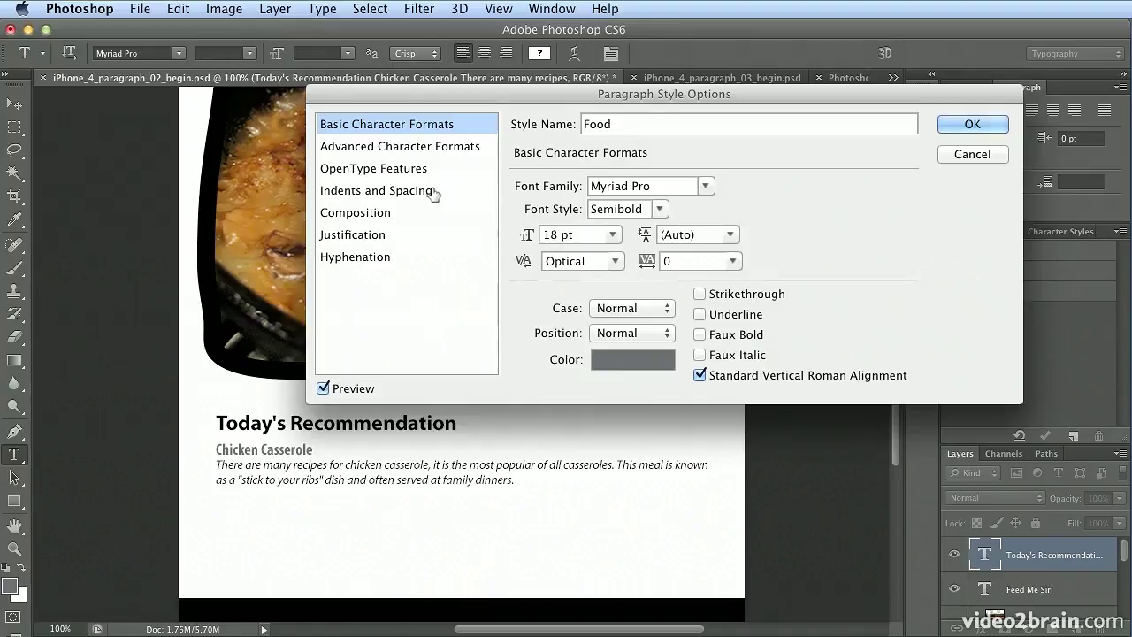
Set the Food style's space after paragraph to 3 pt and accept the style options
left_click(397, 190)
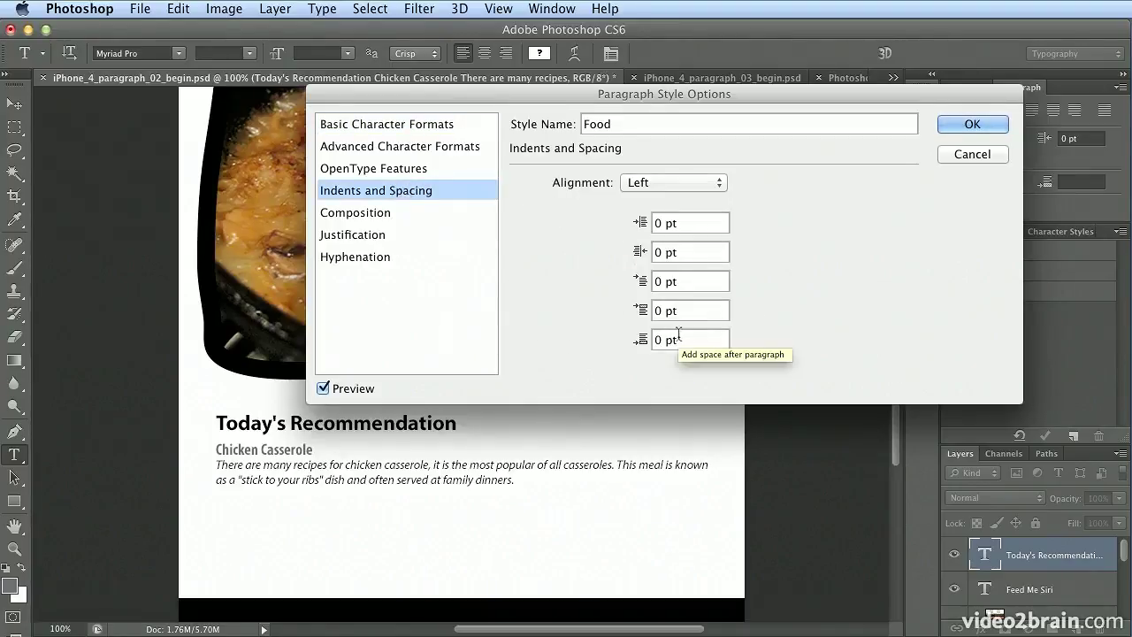
left_click_drag(680, 341, 605, 329)
type("3")
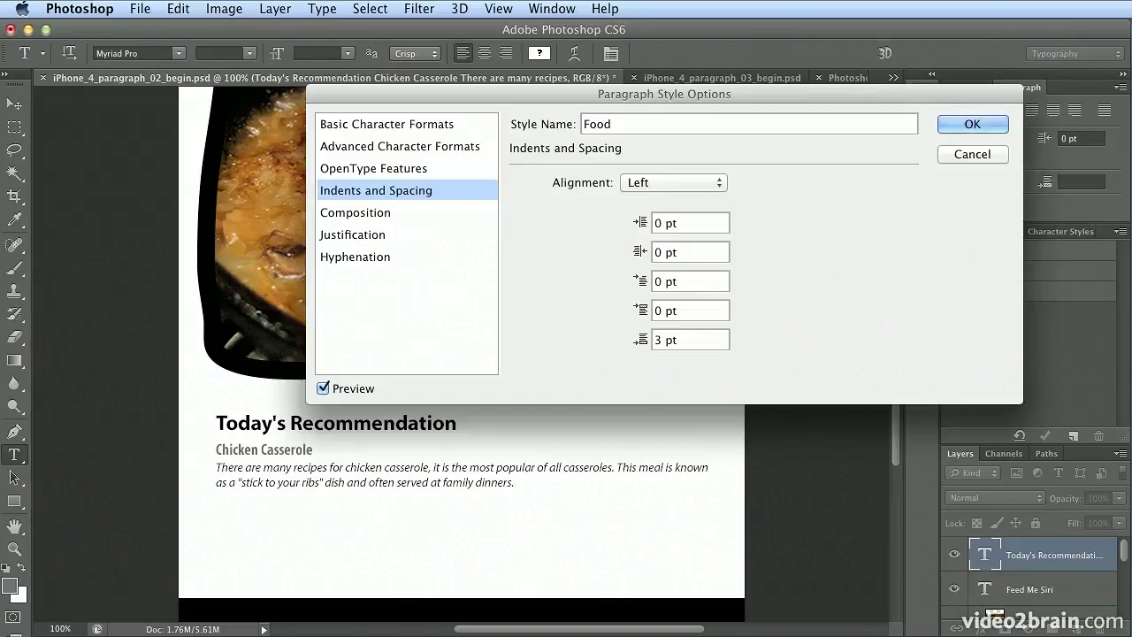
left_click(969, 123)
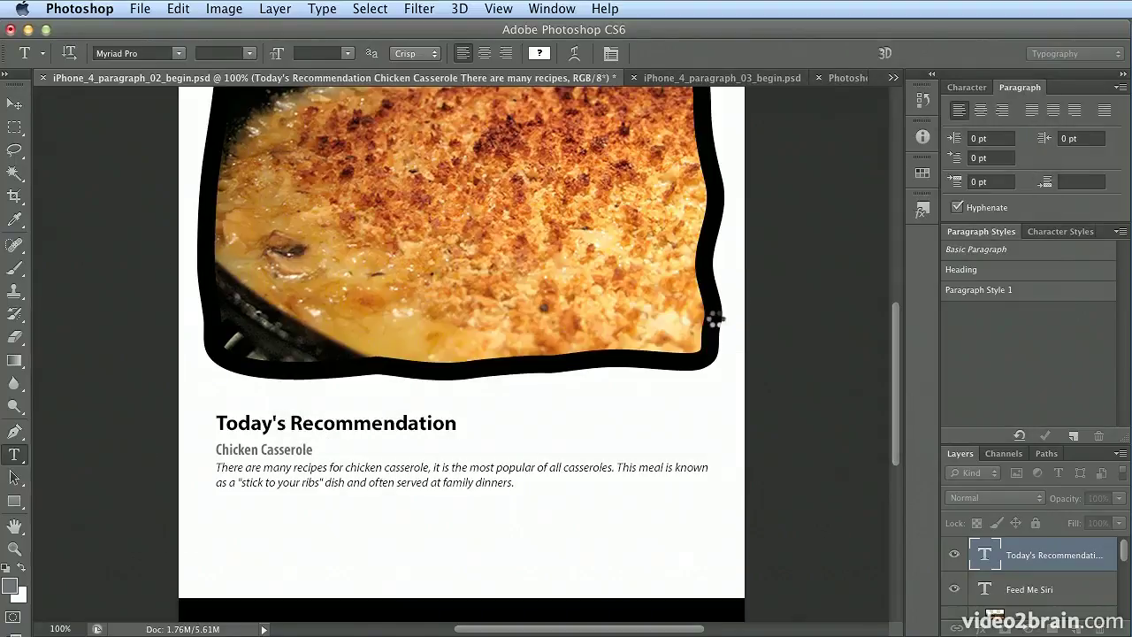
Create a new paragraph style with the text cursor in the italic recipe description and name it Description
left_click(398, 482)
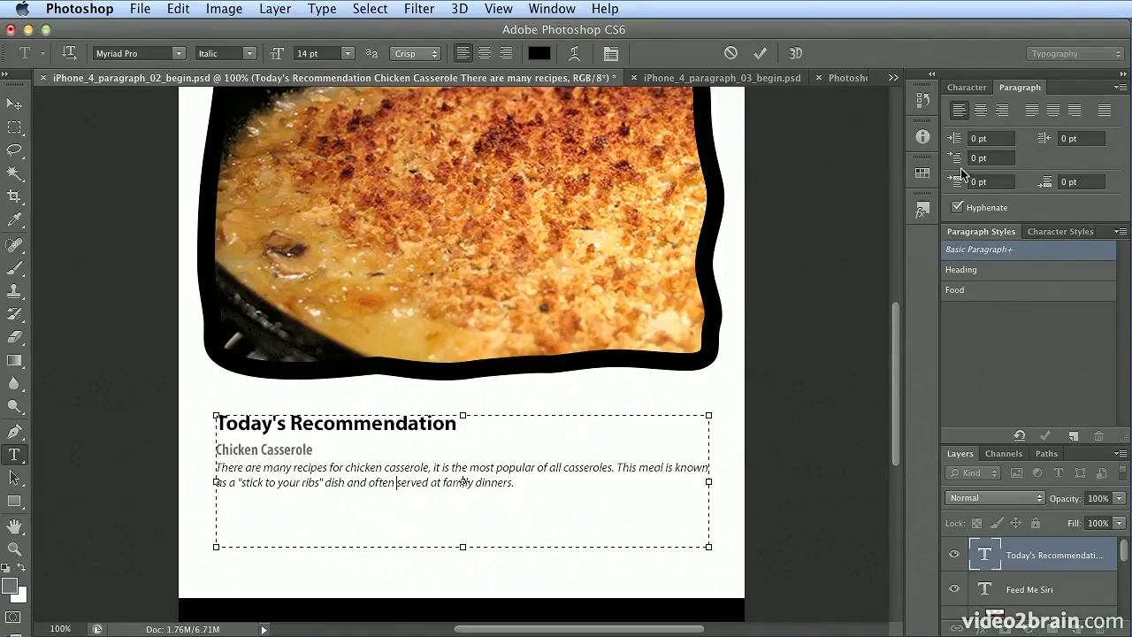
left_click(1119, 234)
left_click(1125, 250)
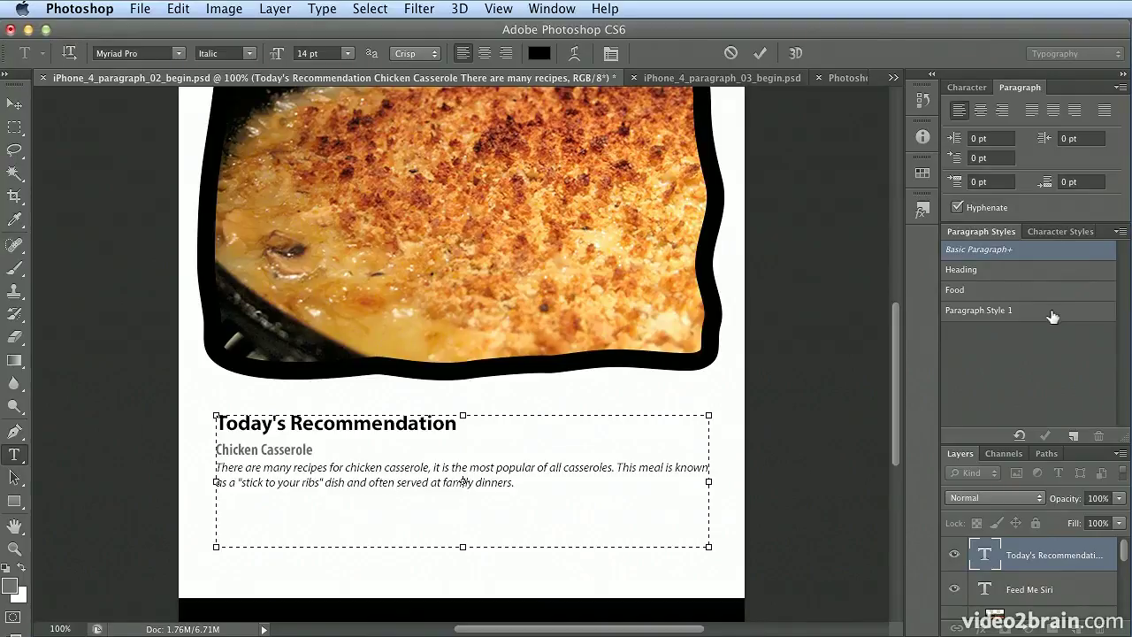
double_click(1053, 311)
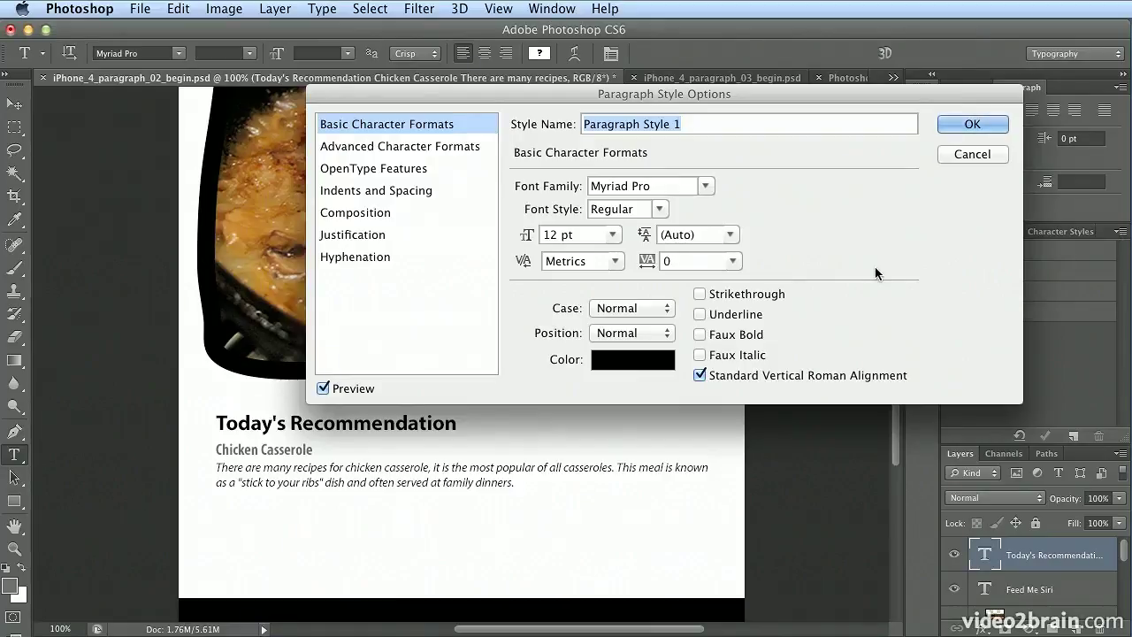
type("Description")
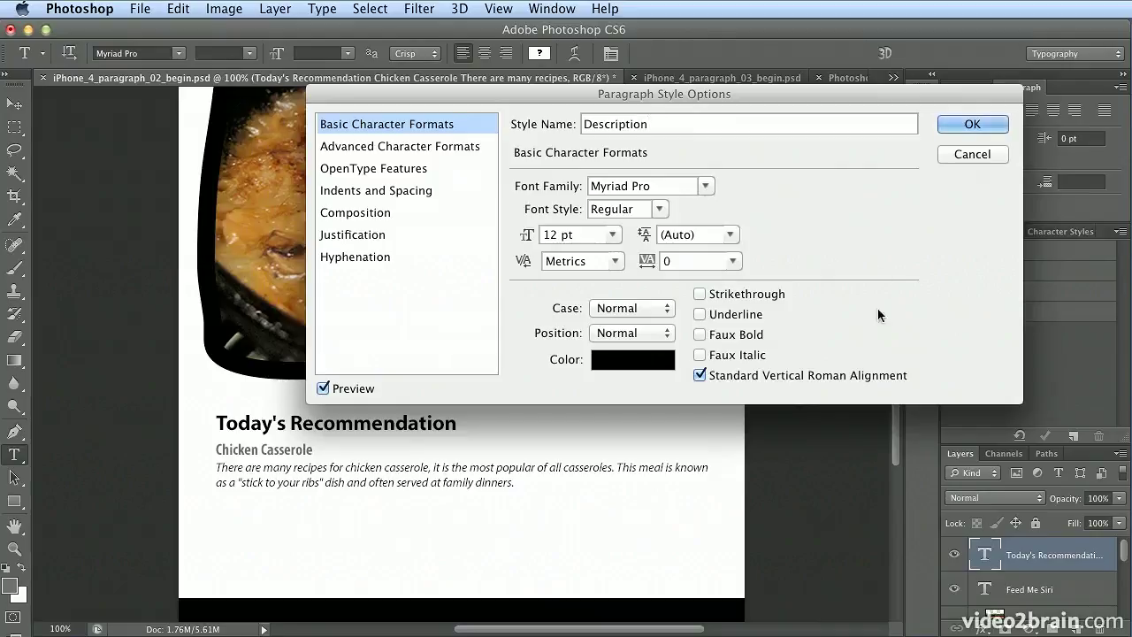
Set the Description style's font style to Italic, its size to 14 pt and its kerning to Optical
left_click(661, 209)
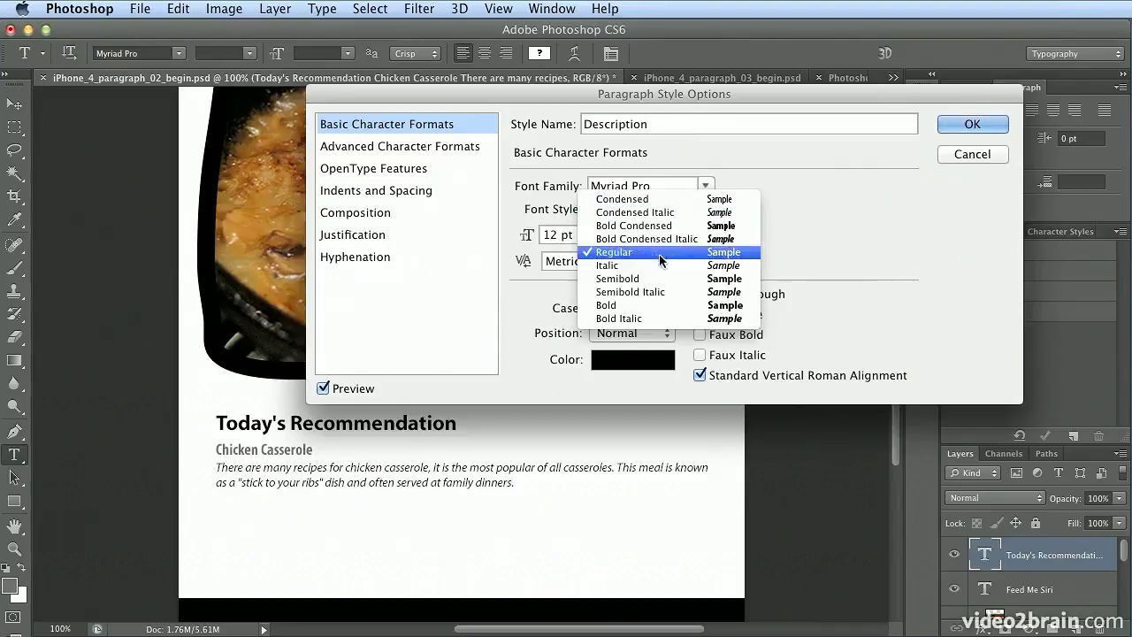
left_click(631, 253)
key("Down")
key("Tab")
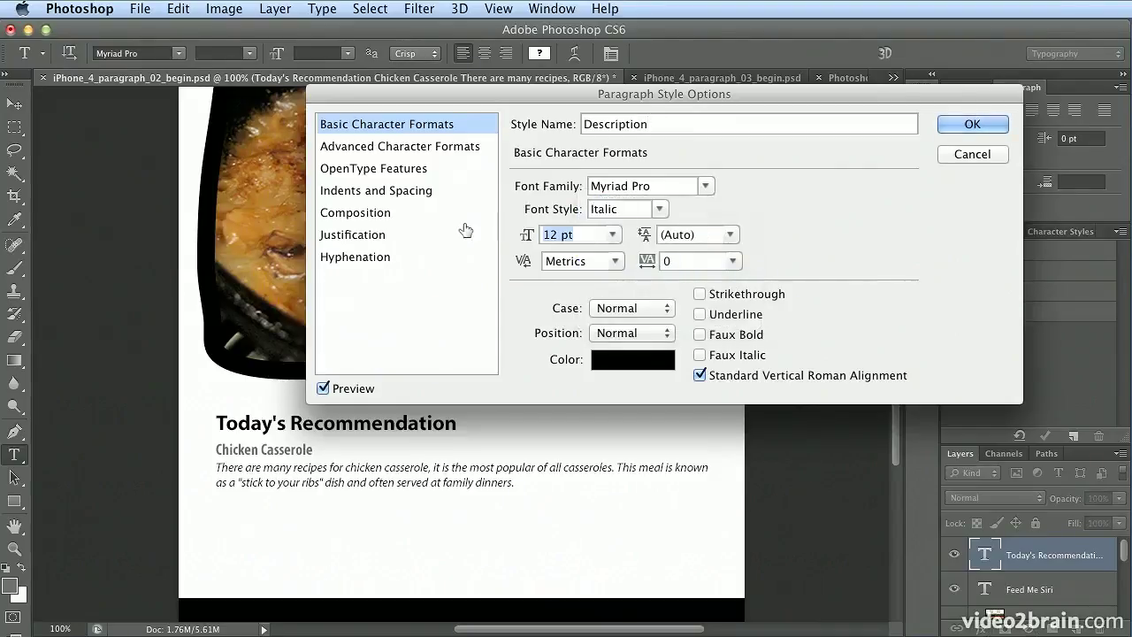
type("14")
left_click(612, 261)
left_click(607, 293)
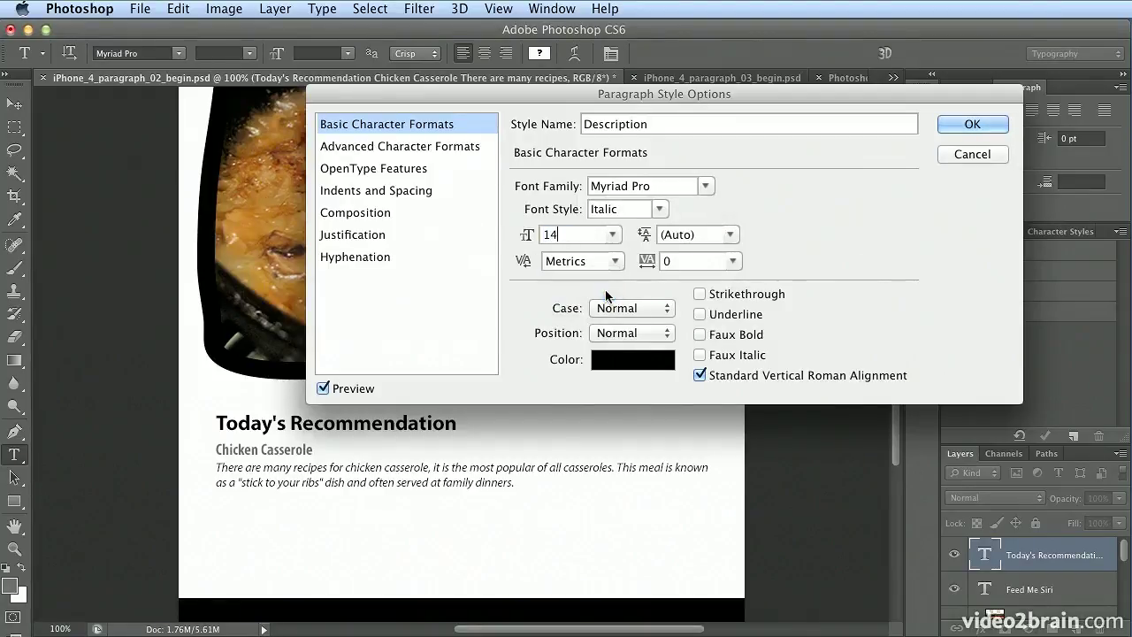
Set the Description style's space after paragraph to 14 pt and accept the style options
left_click(434, 192)
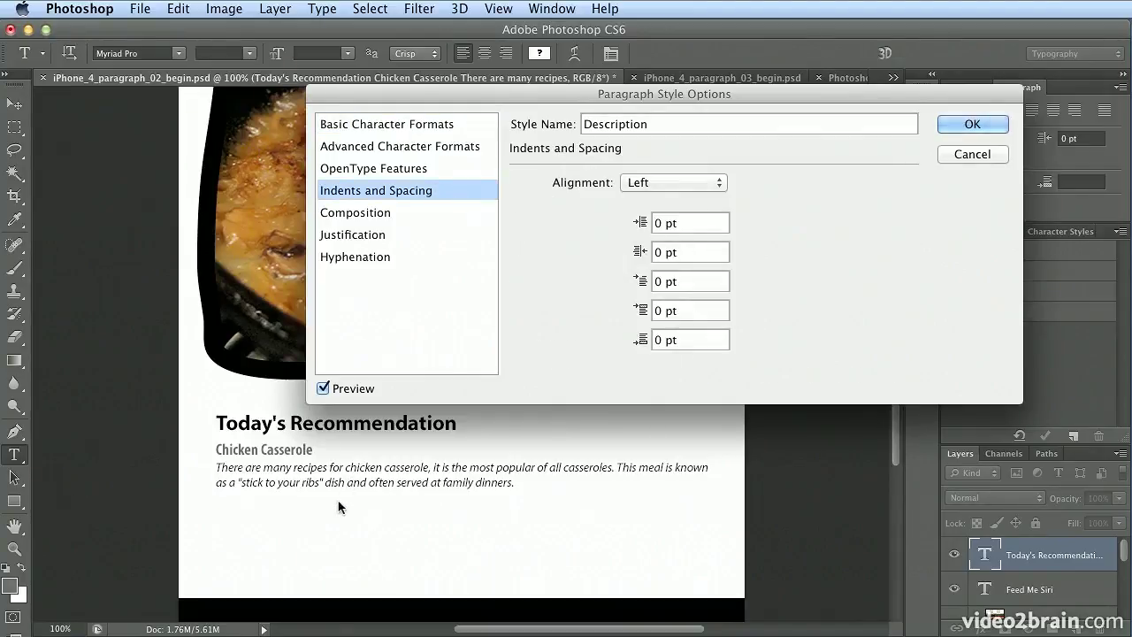
left_click(708, 339)
type("14")
key("Tab")
left_click(951, 124)
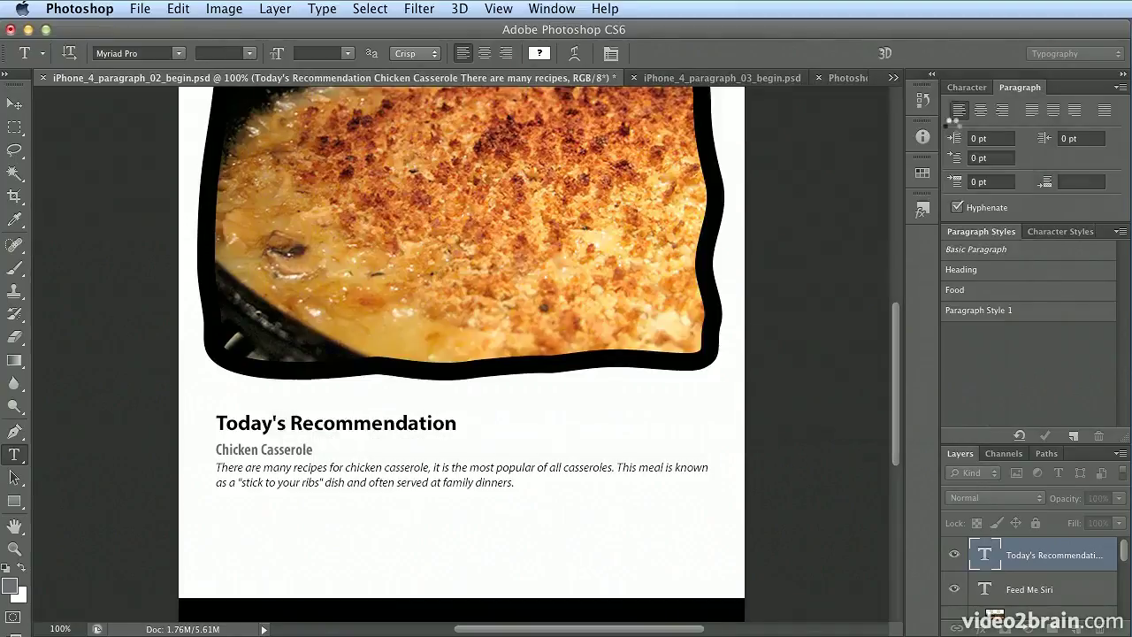
Add a test paragraph reading "This is the new paragraph." below the recipe description
left_click(521, 475)
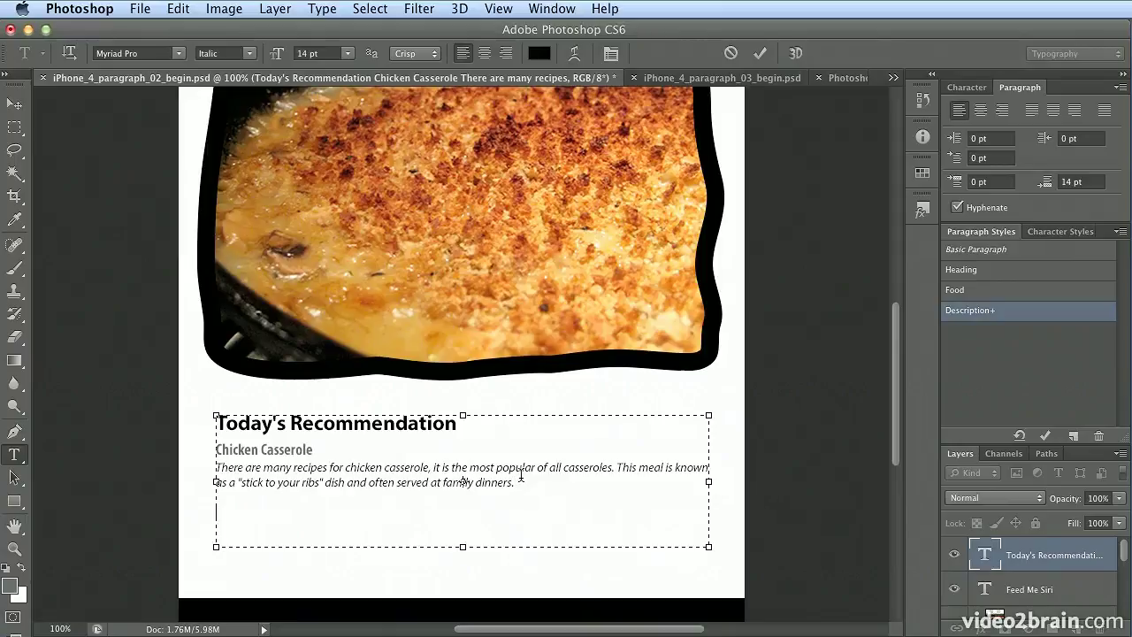
type("This ia")
key("BackSpace")
key("BackSpace")
type("s the new paragraph.")
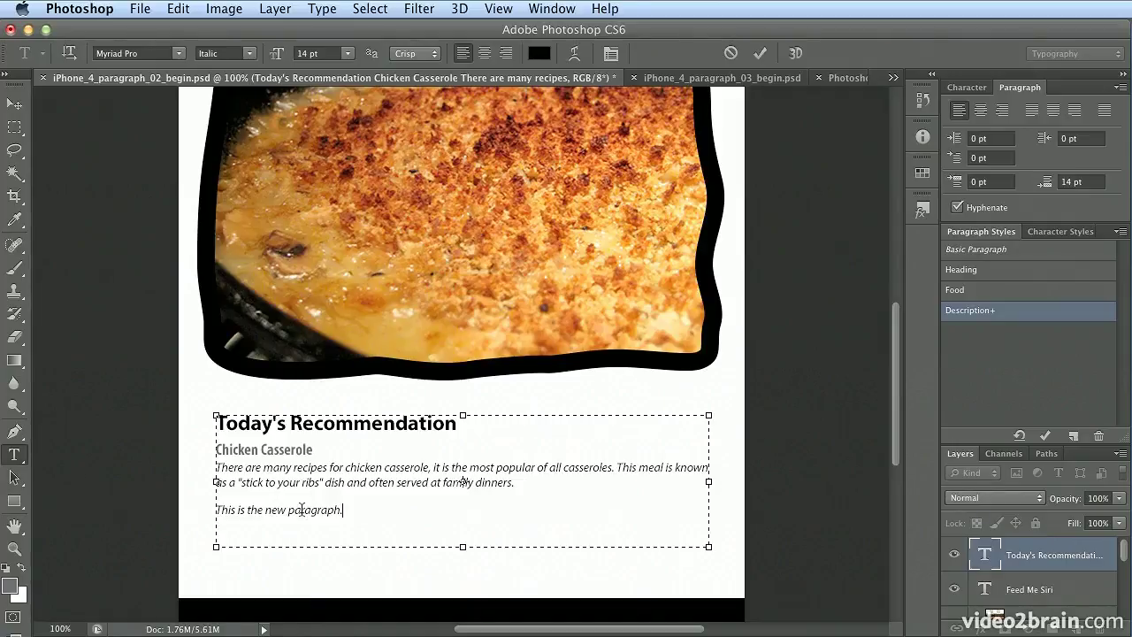
Edit the Description style's space after paragraph, trying 8 pt and settling on 7 pt, and accept the style options
double_click(1023, 314)
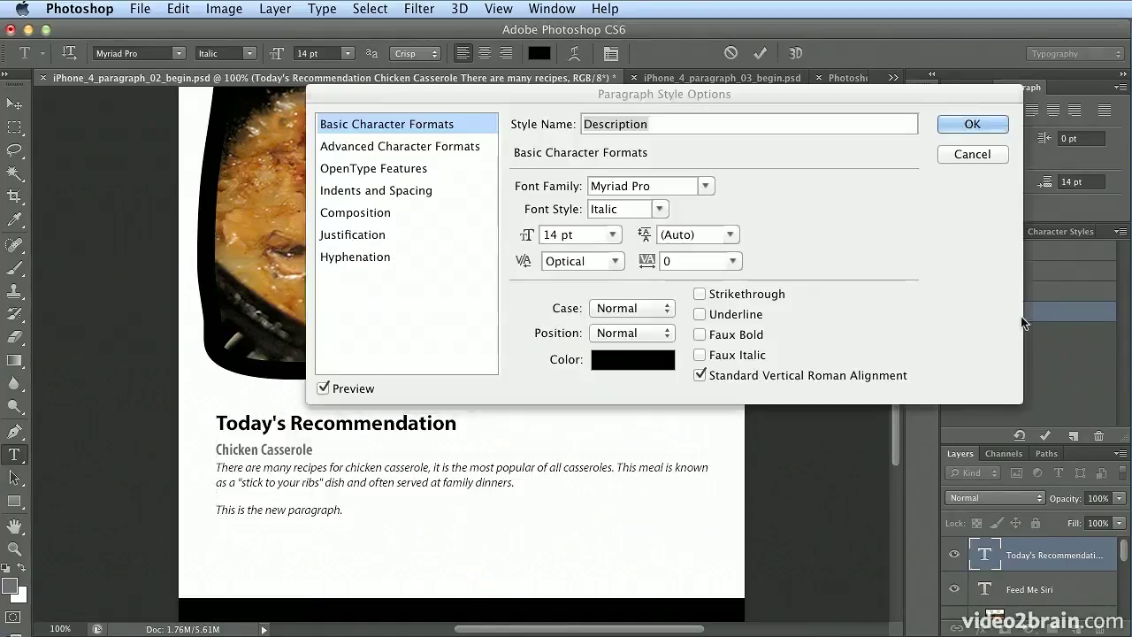
left_click(397, 193)
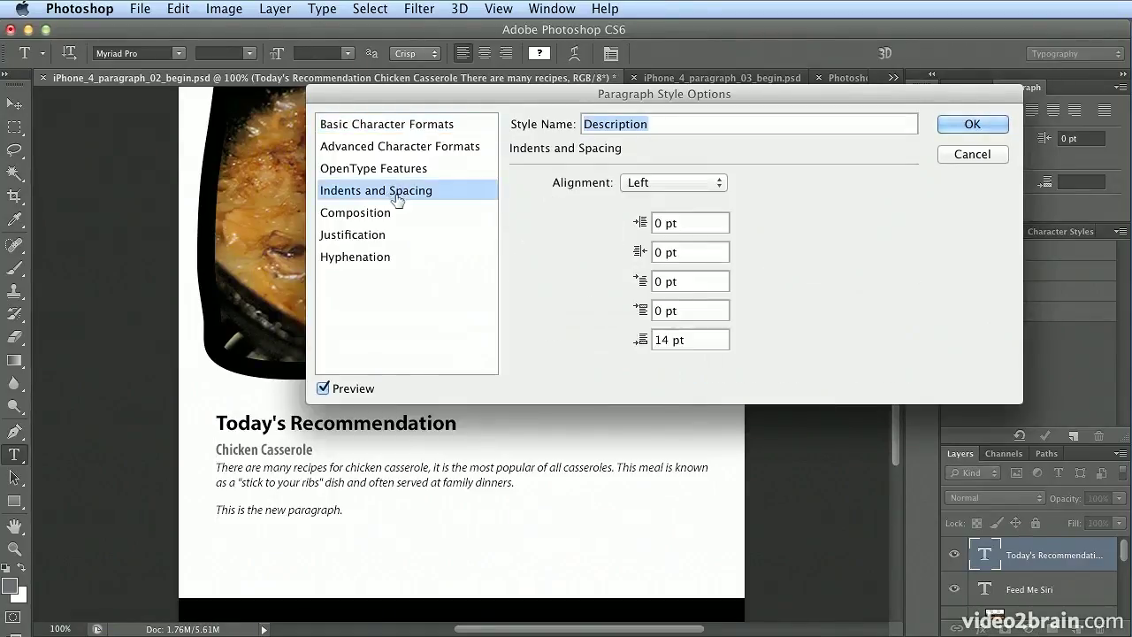
left_click_drag(700, 340, 581, 330)
type("8")
key("Tab")
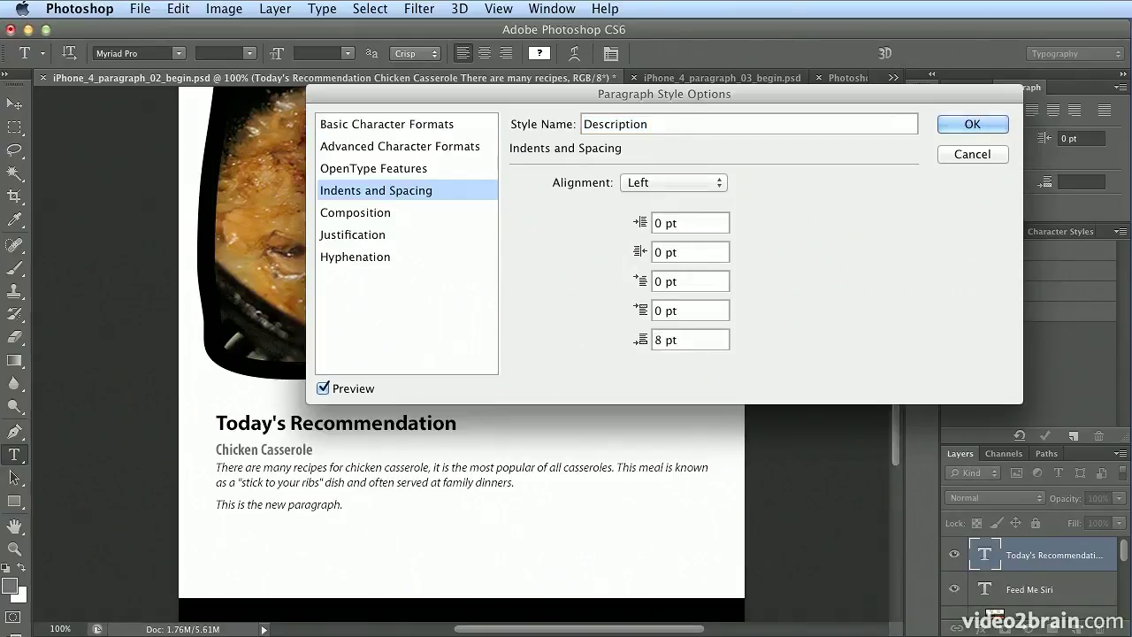
left_click_drag(663, 341, 632, 345)
type("7")
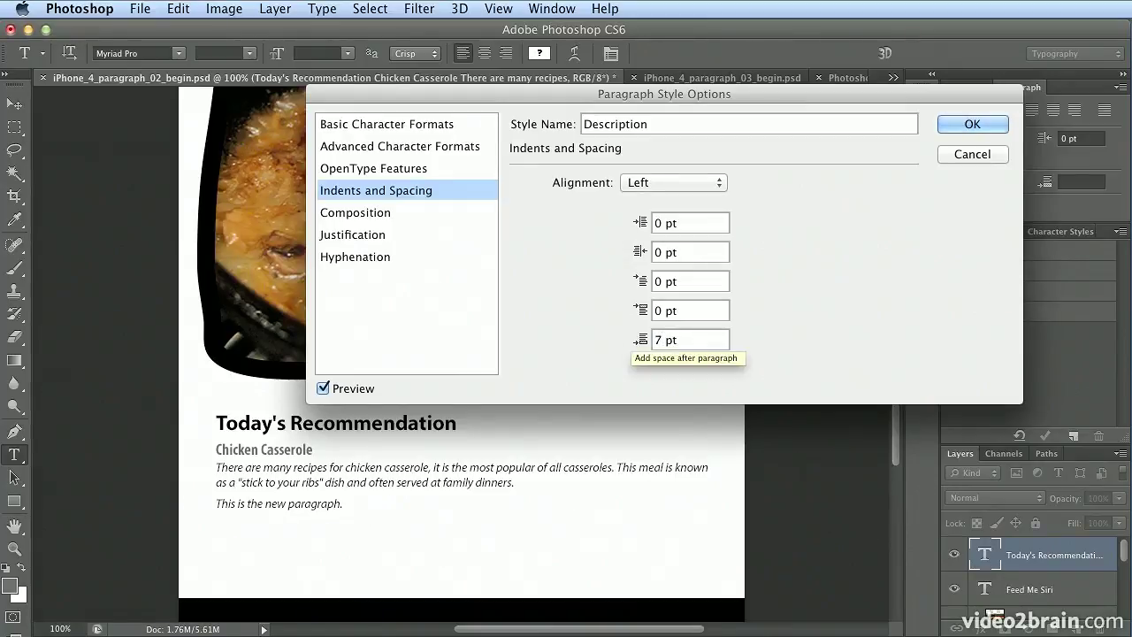
left_click(955, 123)
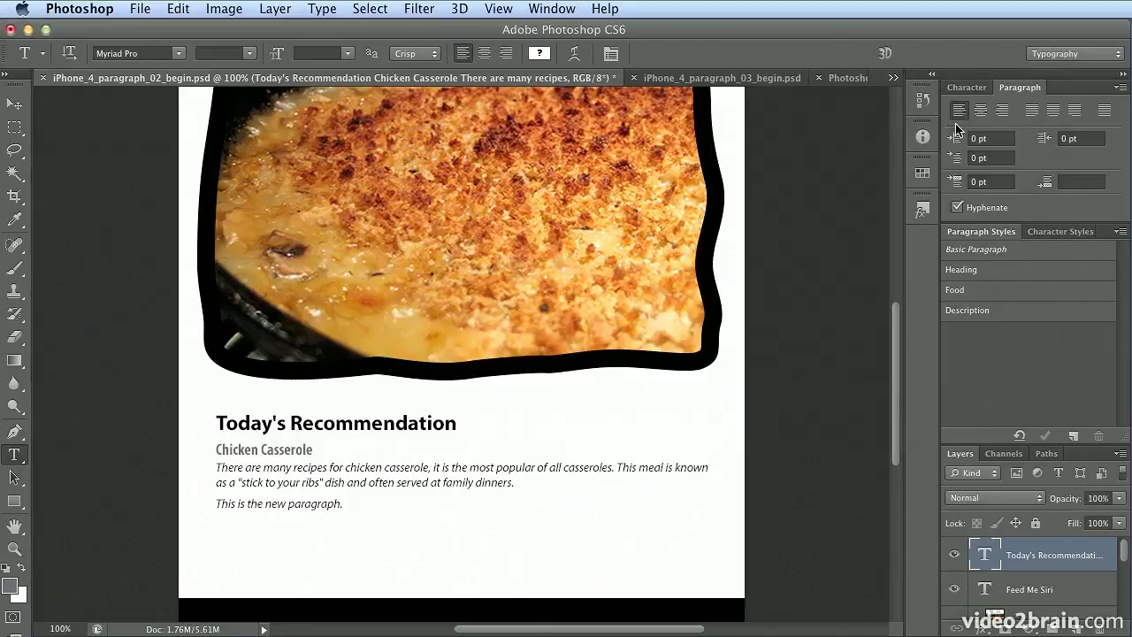
Delete the test paragraph "This is the new paragraph." from the text block
triple_click(374, 501)
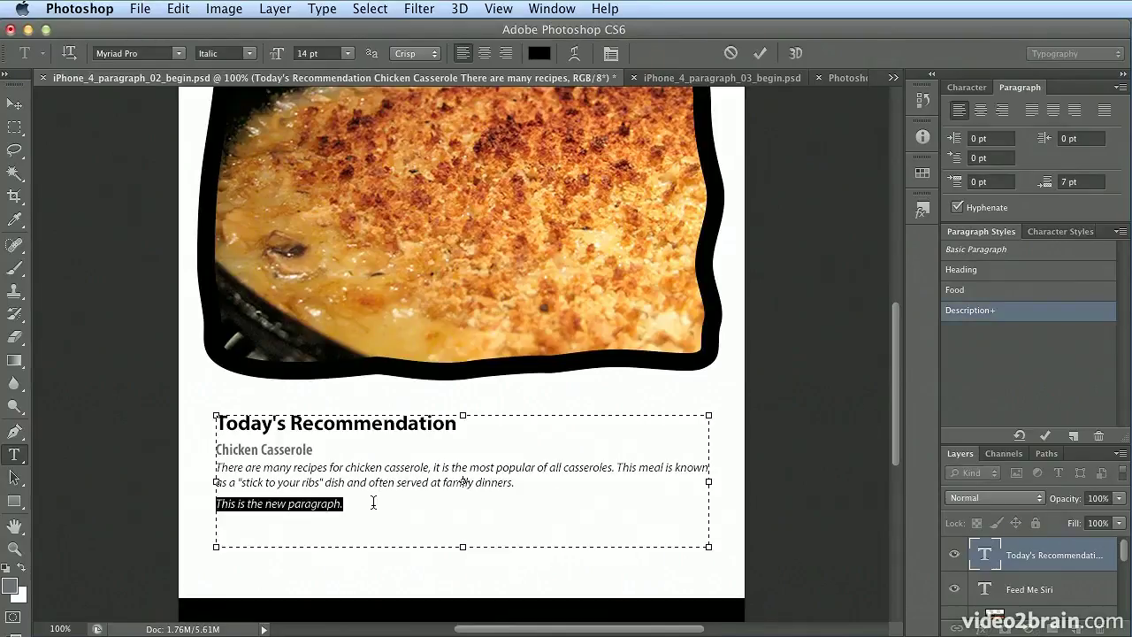
key("BackSpace")
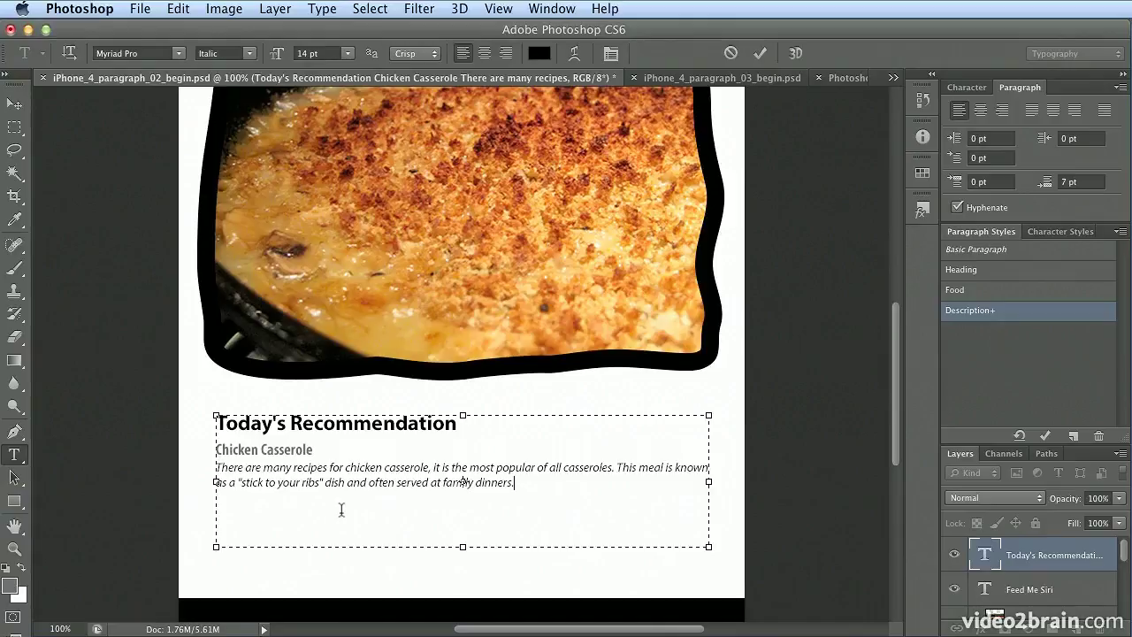
Save the document under the name iPhone_4_paragraph_02_end.psd with maximized compatibility and stop the format options from being shown again
left_click(141, 9)
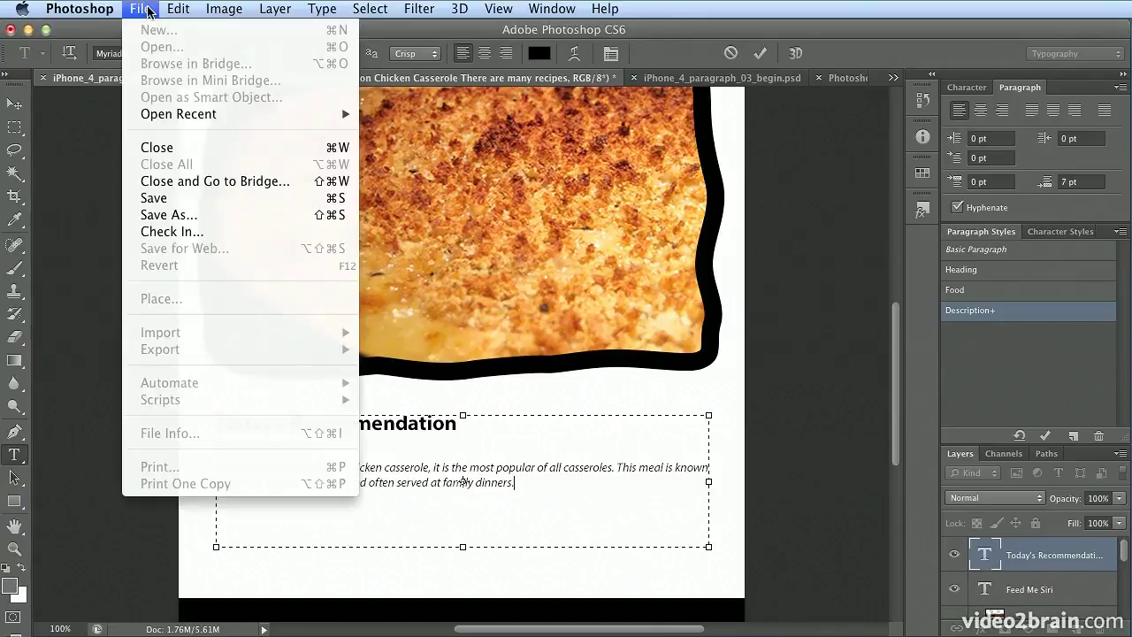
left_click(223, 215)
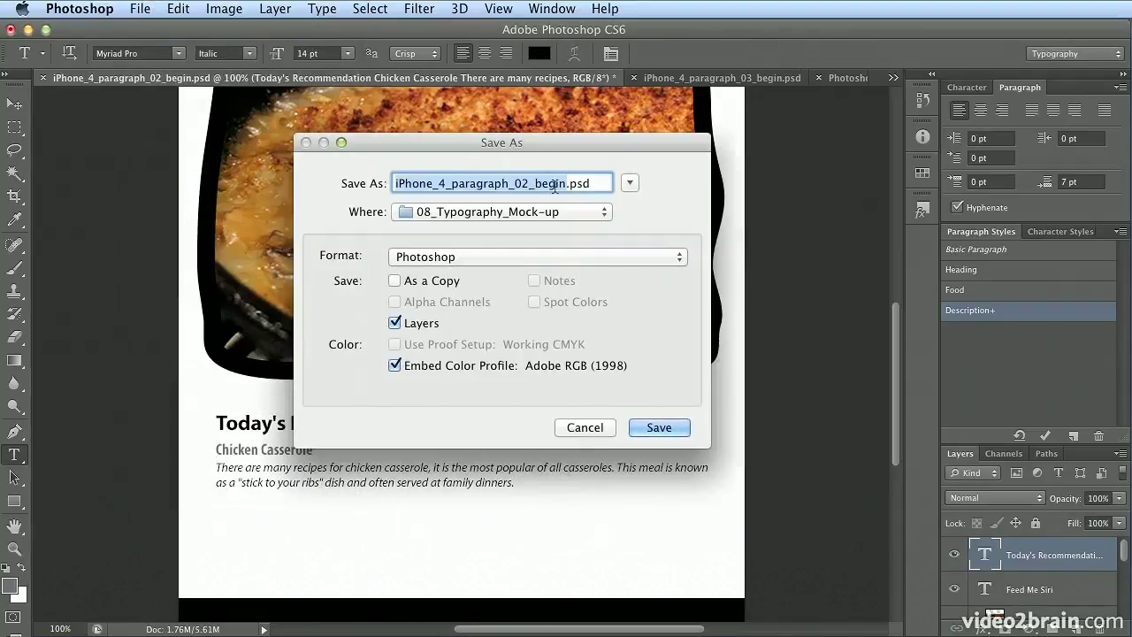
left_click(566, 184)
key("BackSpace")
key("BackSpace")
key("BackSpace")
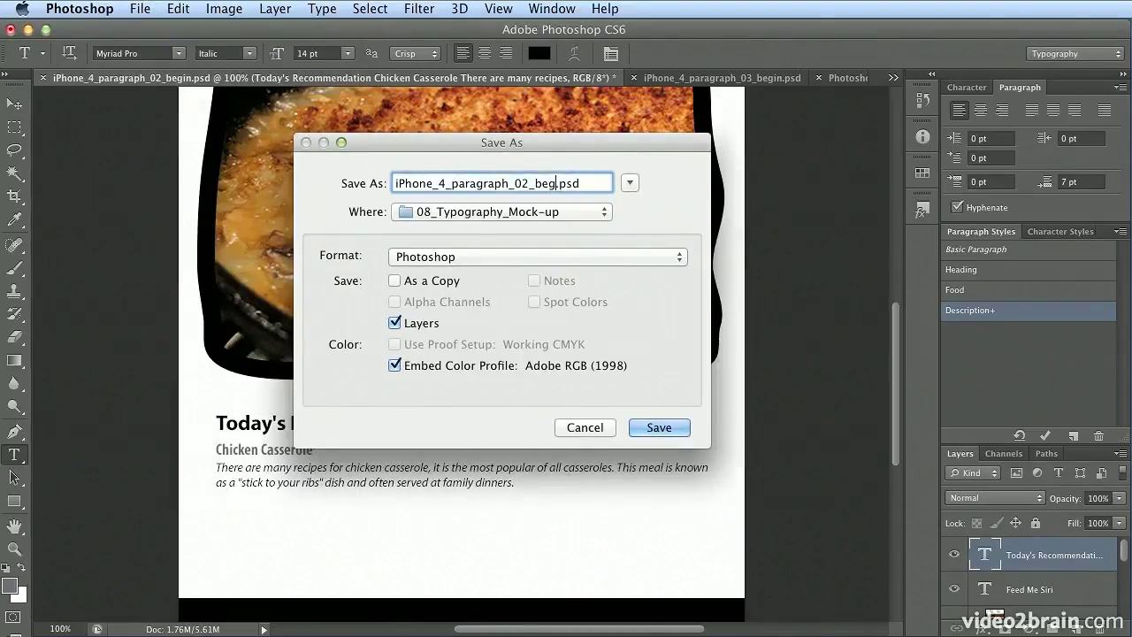
key("BackSpace")
key("BackSpace")
type("end")
left_click(660, 425)
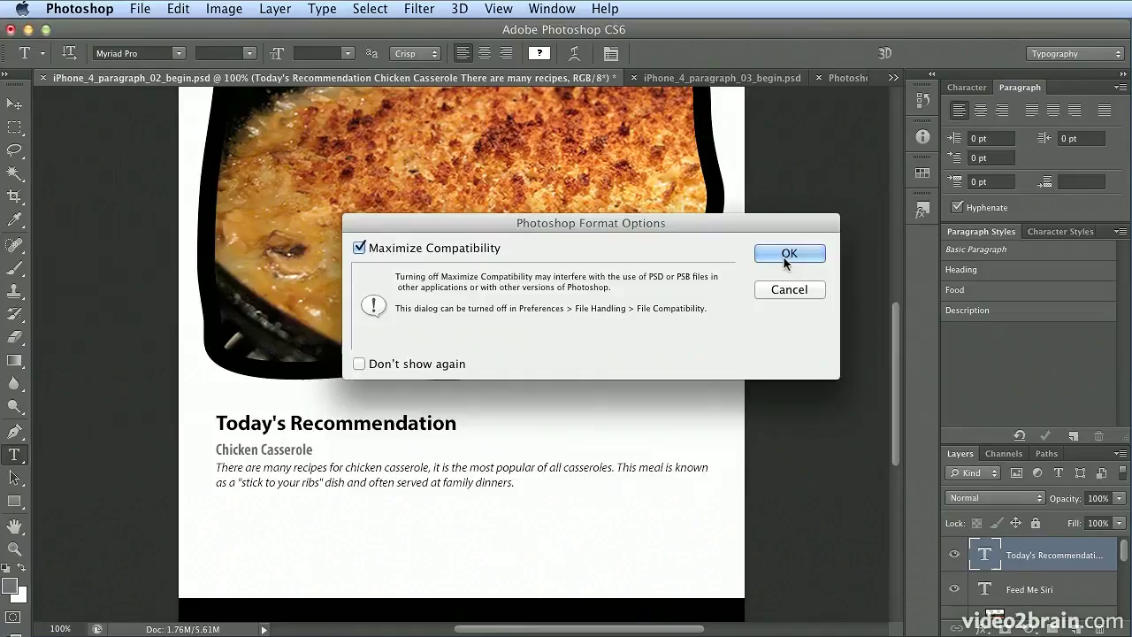
left_click(425, 366)
left_click(787, 257)
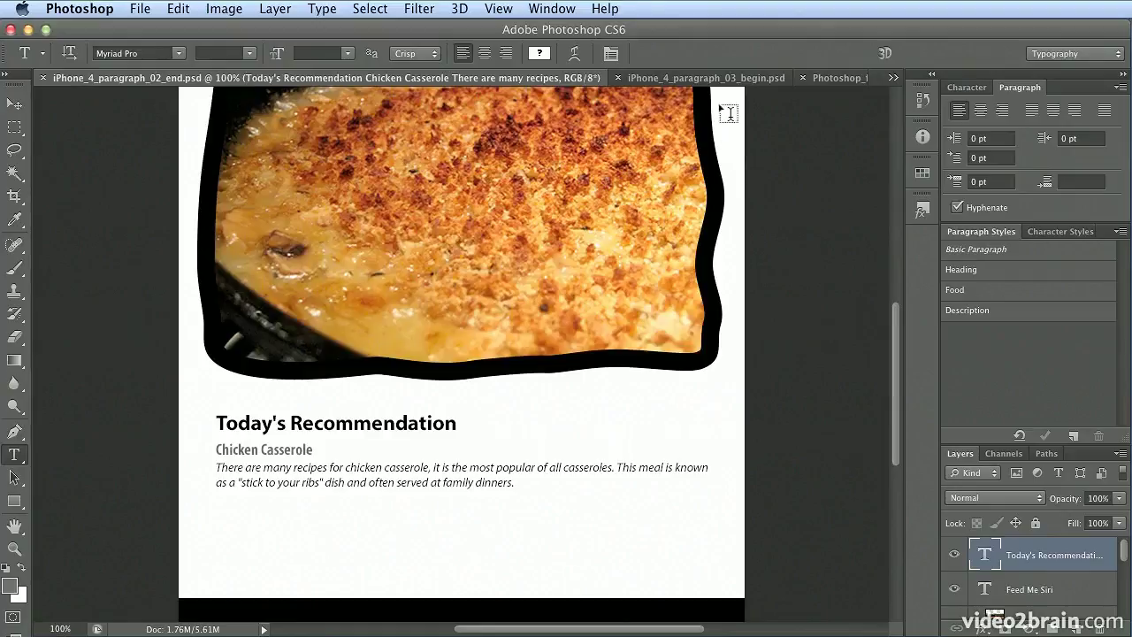
In iPhone_4_paragraph_03_begin.psd, load the paragraph styles from iPhone_4_paragraph_02_end.psd with the recipe text block active
left_click(715, 79)
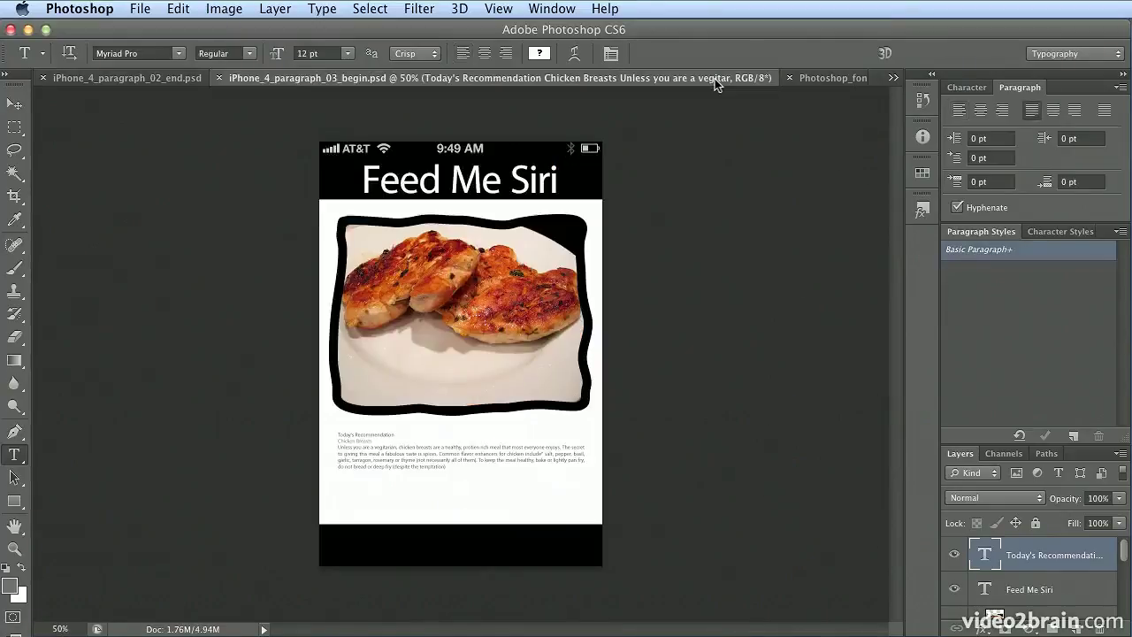
left_click(379, 441)
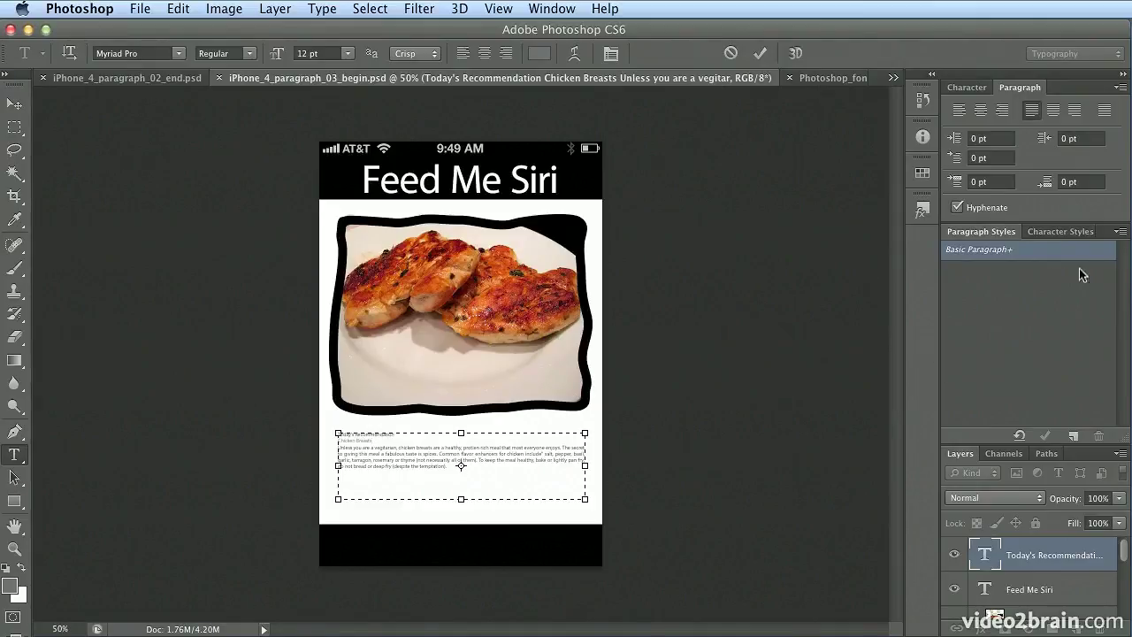
left_click(1118, 234)
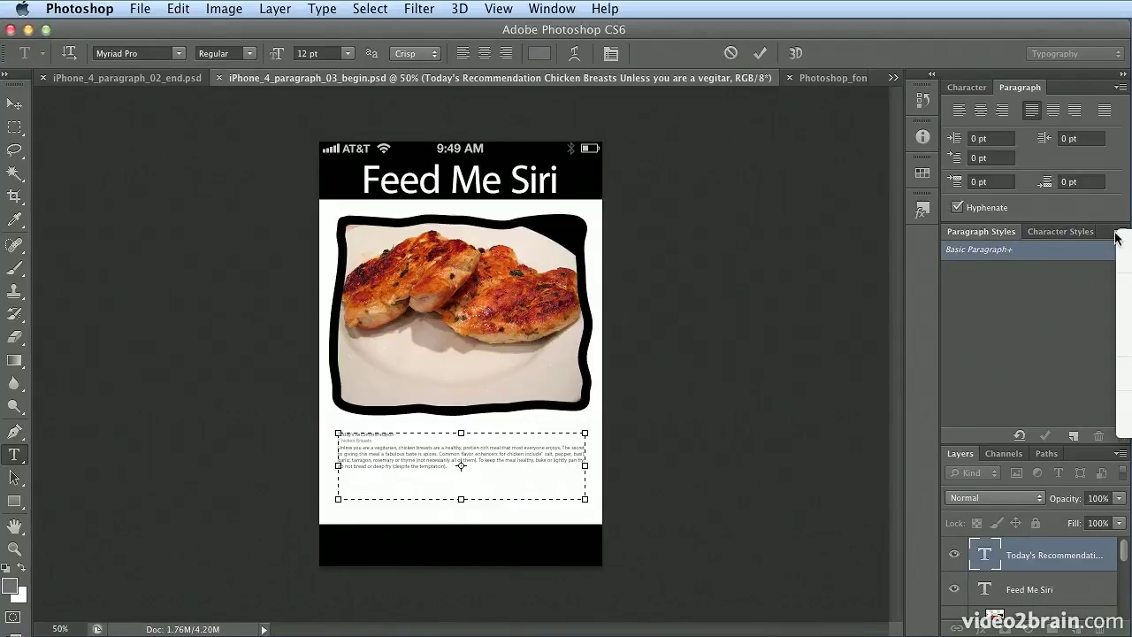
left_click_drag(1117, 237, 1076, 209)
left_click(1066, 234)
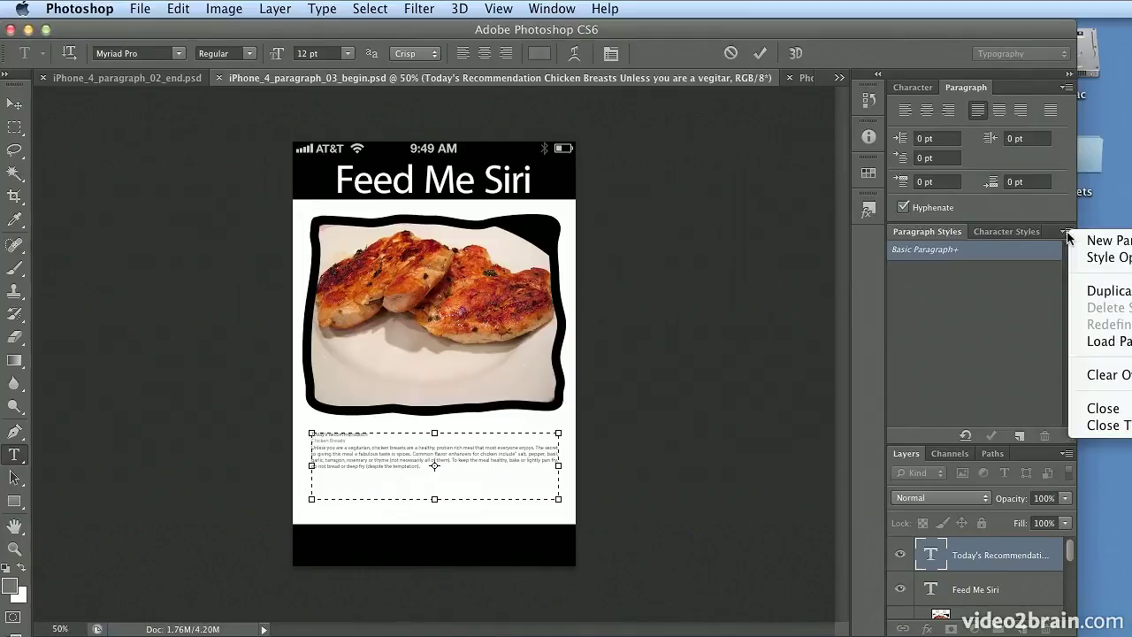
left_click(1109, 342)
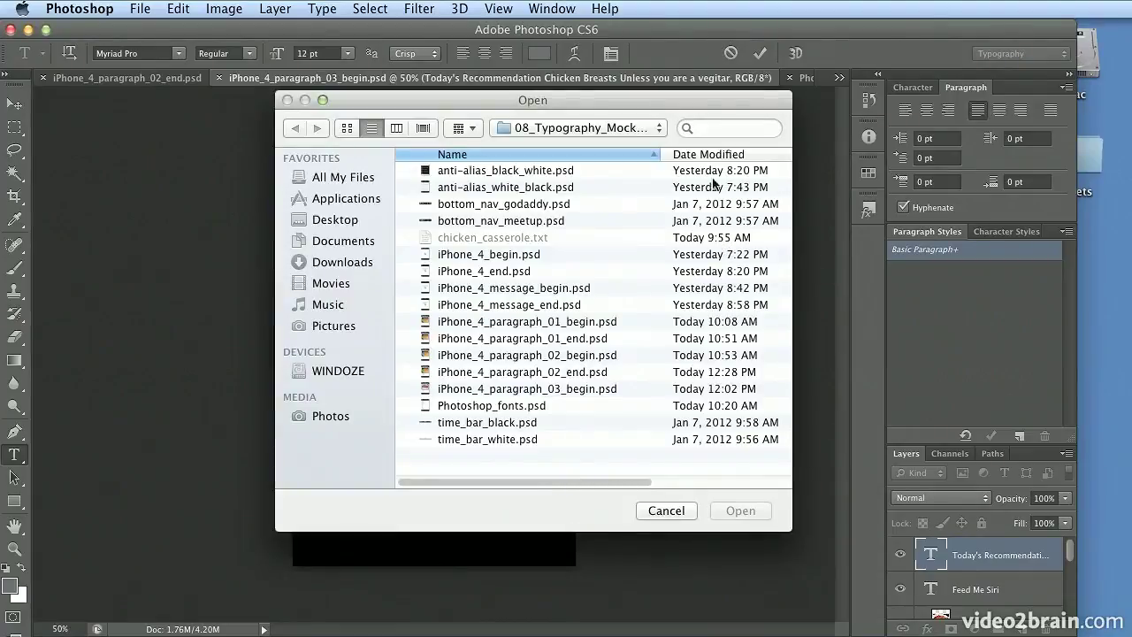
left_click(689, 155)
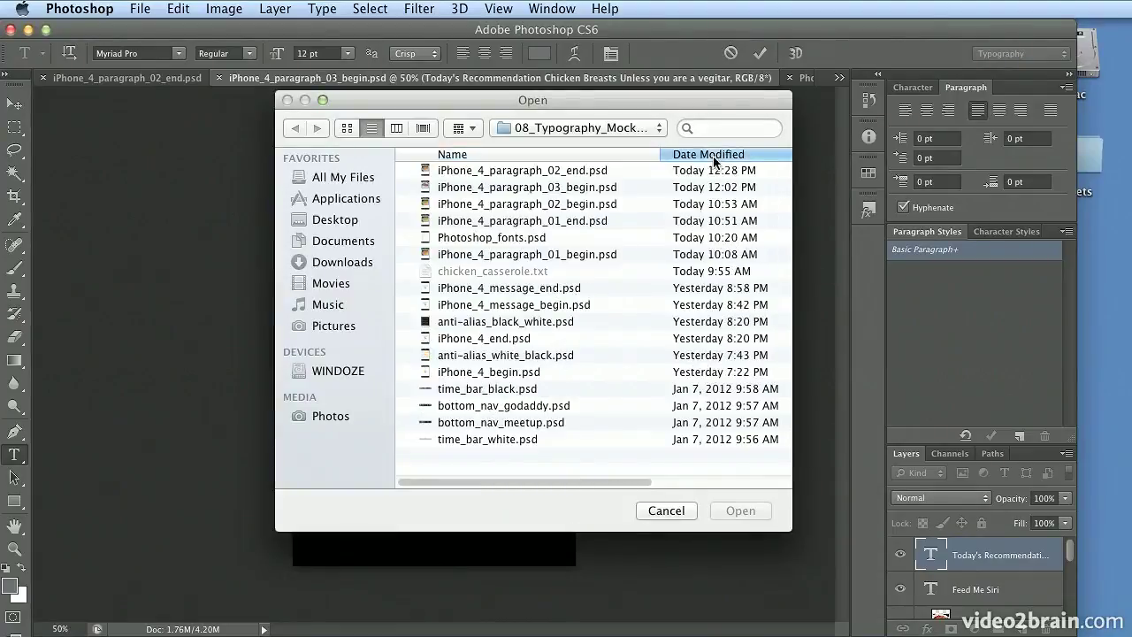
left_click(557, 173)
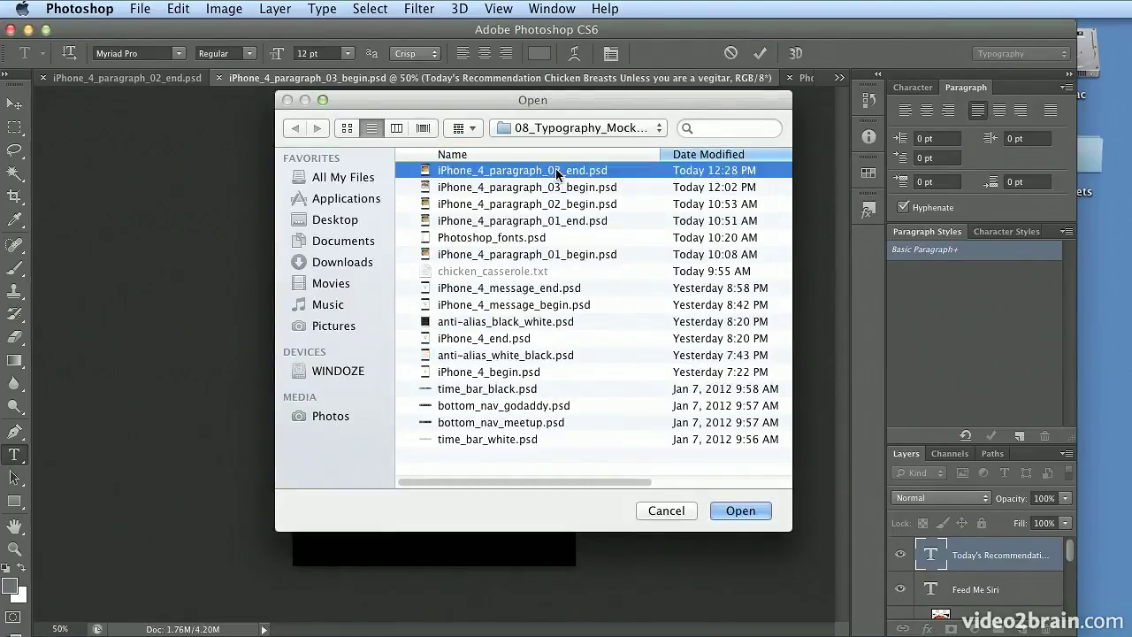
left_click(739, 510)
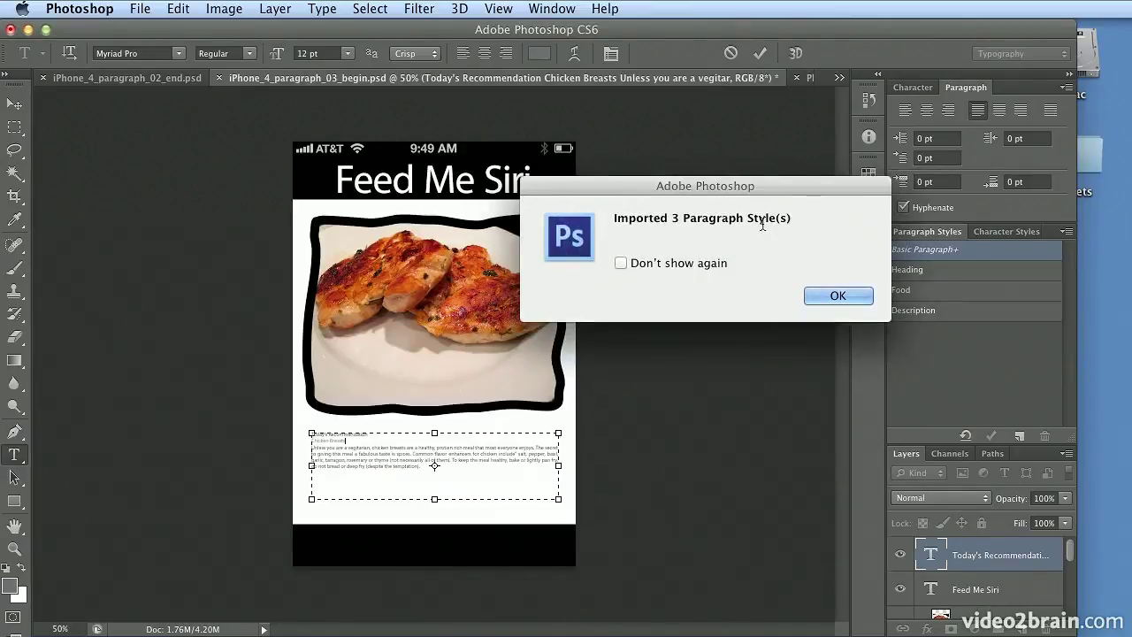
left_click(836, 297)
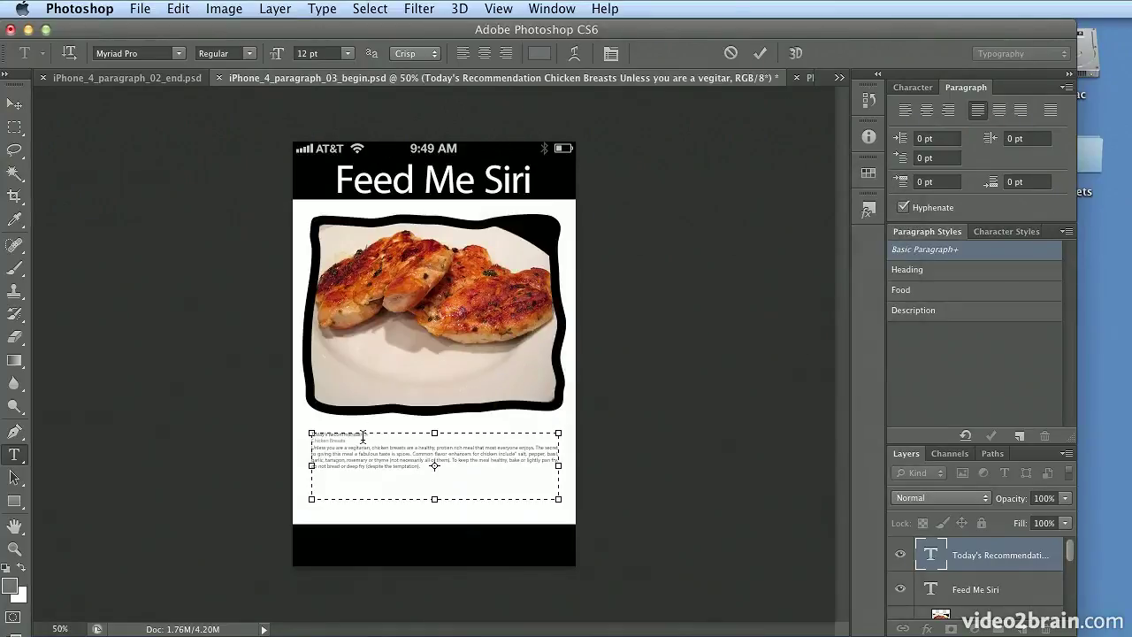
Apply the Heading paragraph style to the "Today's Recommendation" line above the chicken breast text
key("super+equal")
key("super+equal")
key("super+equal")
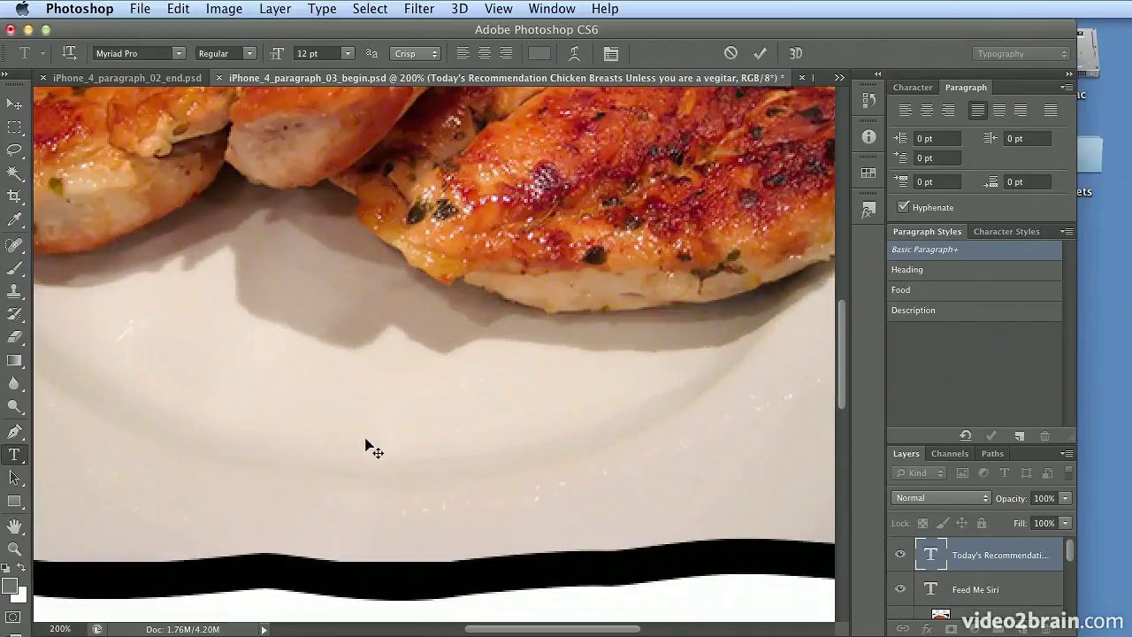
key("super+minus")
left_click(270, 516)
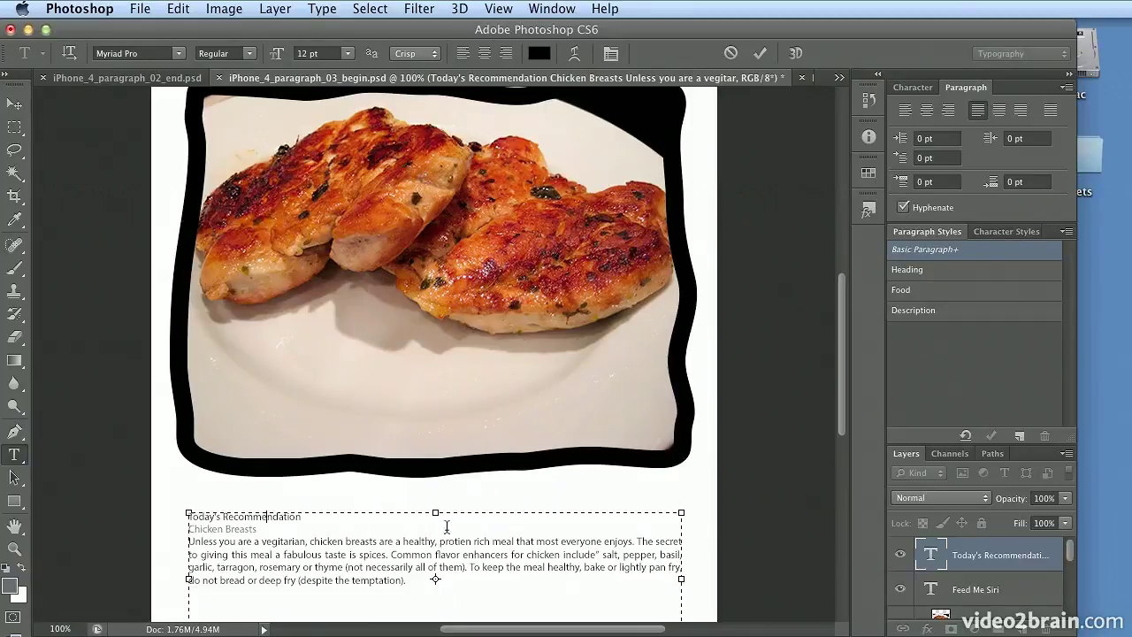
left_click(911, 274)
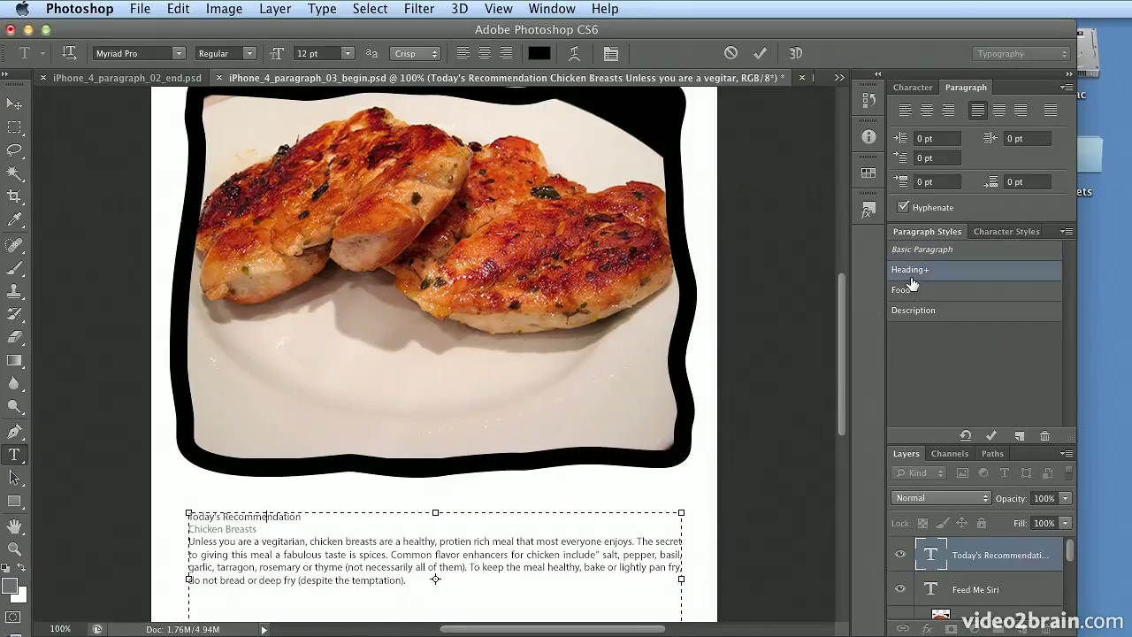
Clear the overrides on the "Today's Recommendation" line so that it takes on the full Heading paragraph style
double_click(275, 516)
left_click(275, 515)
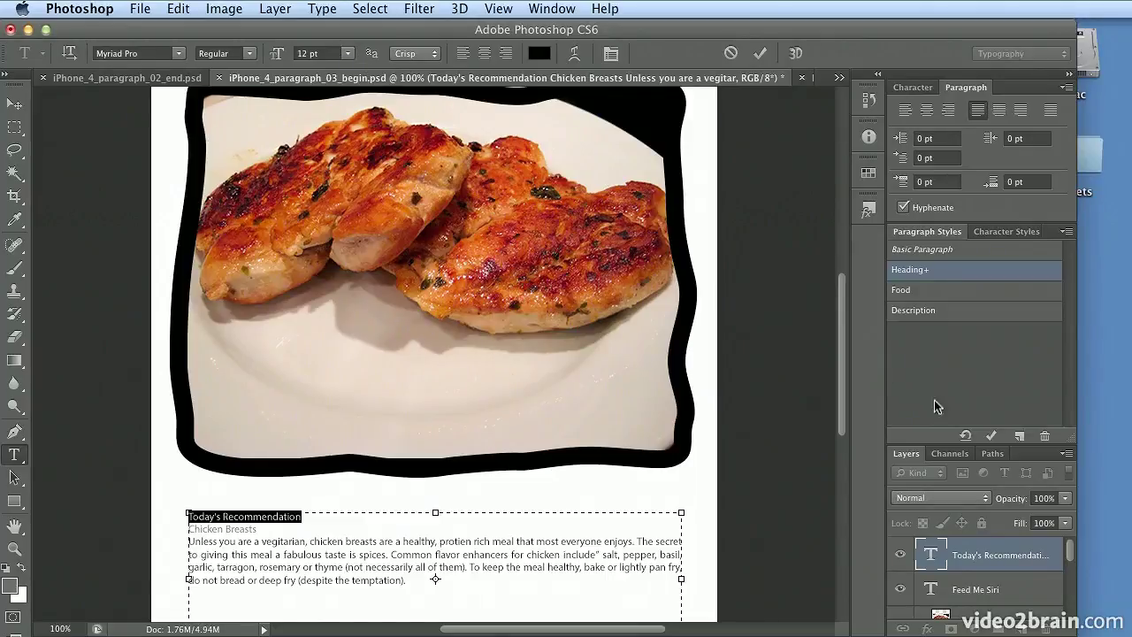
left_click(965, 437)
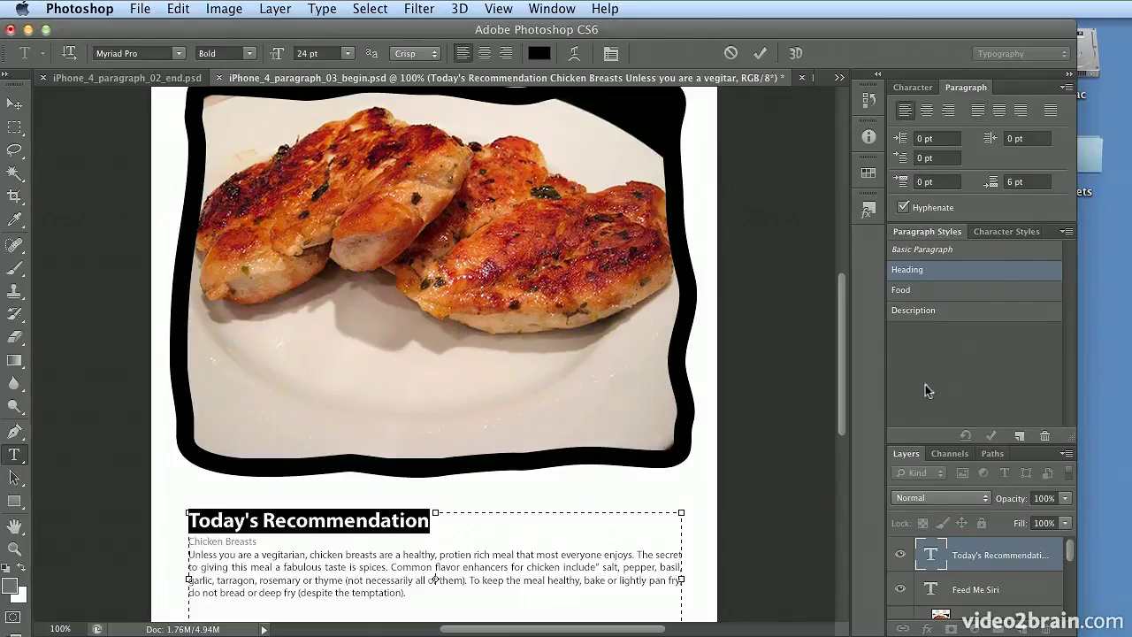
Apply the Food paragraph style to the "Chicken Breasts" line and clear its overrides
triple_click(230, 541)
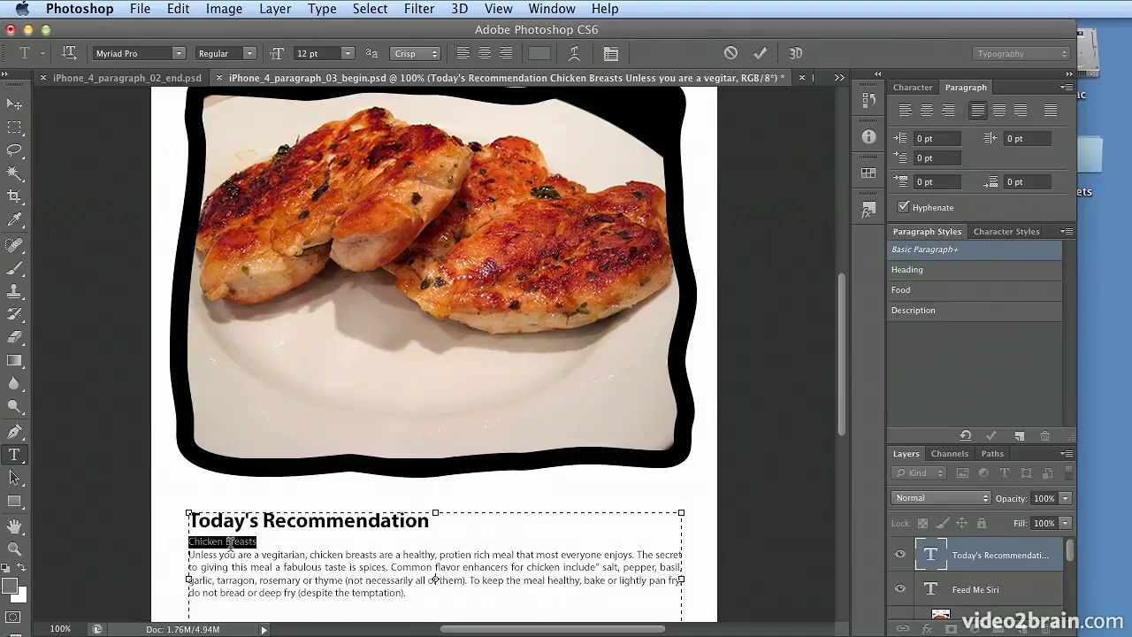
left_click(932, 298)
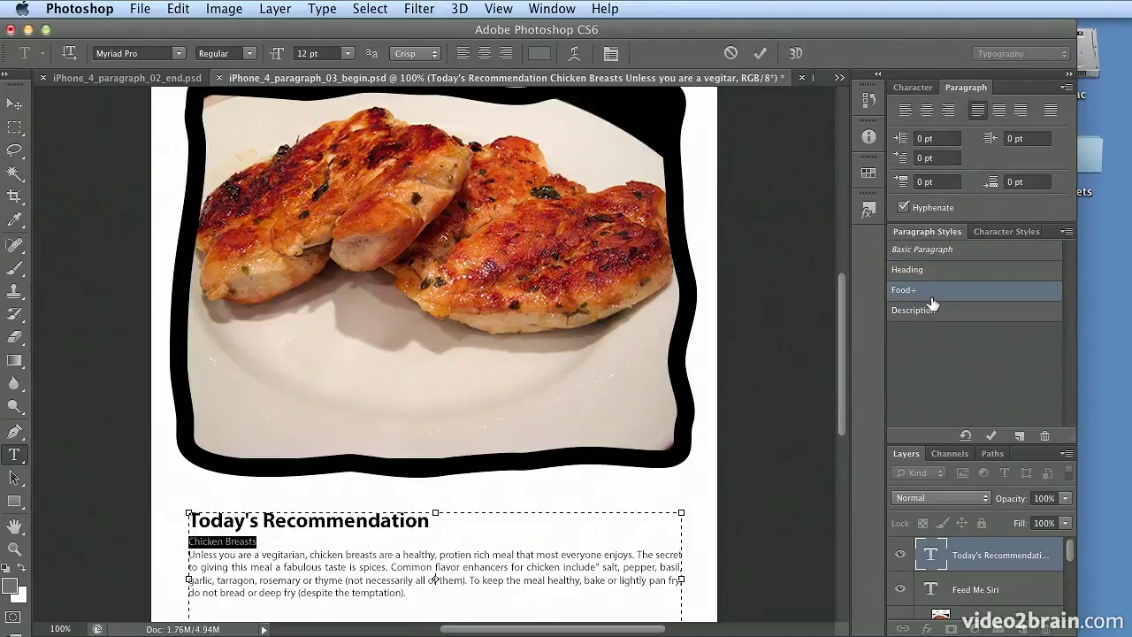
left_click(966, 435)
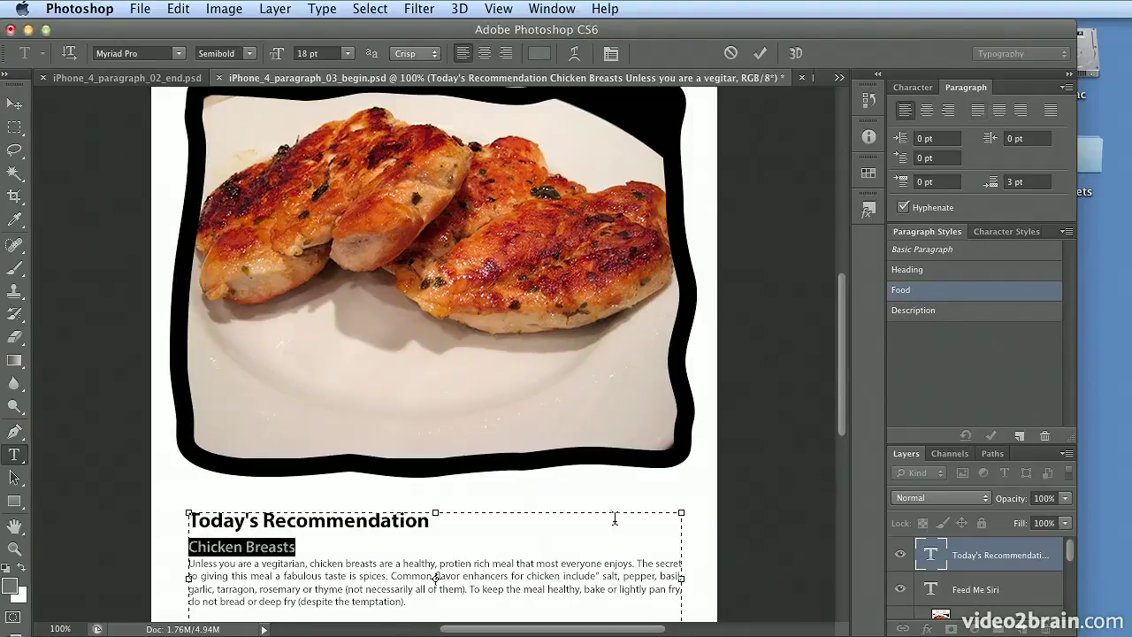
Apply the Description paragraph style to the recipe text below "Chicken Breasts", clear its overrides and commit the text edits
left_click_drag(428, 602, 183, 563)
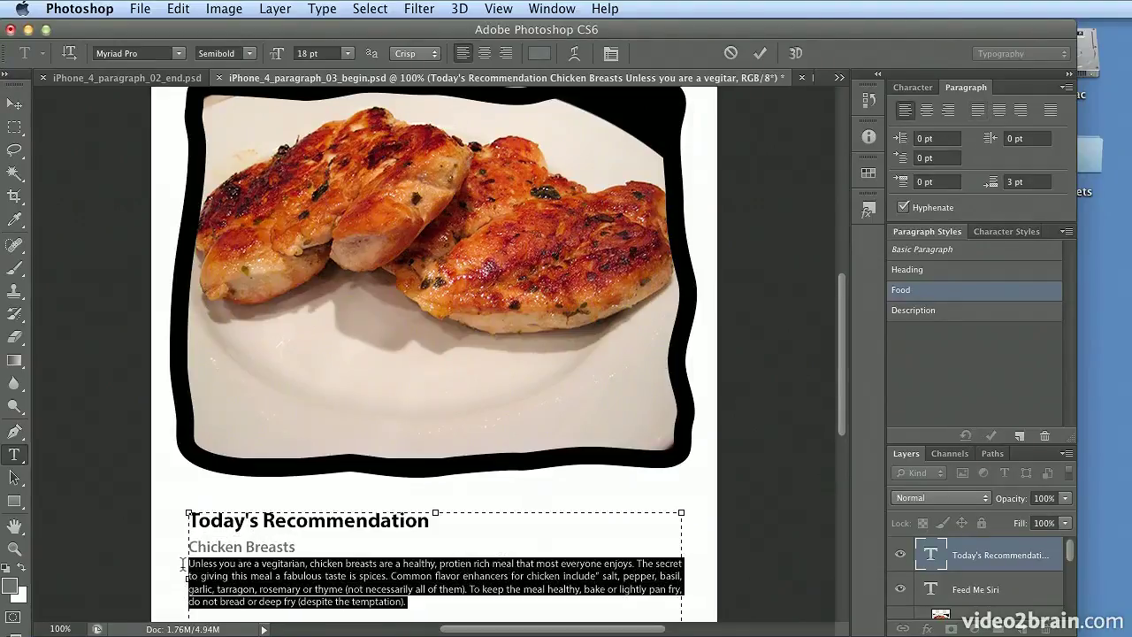
left_click(940, 314)
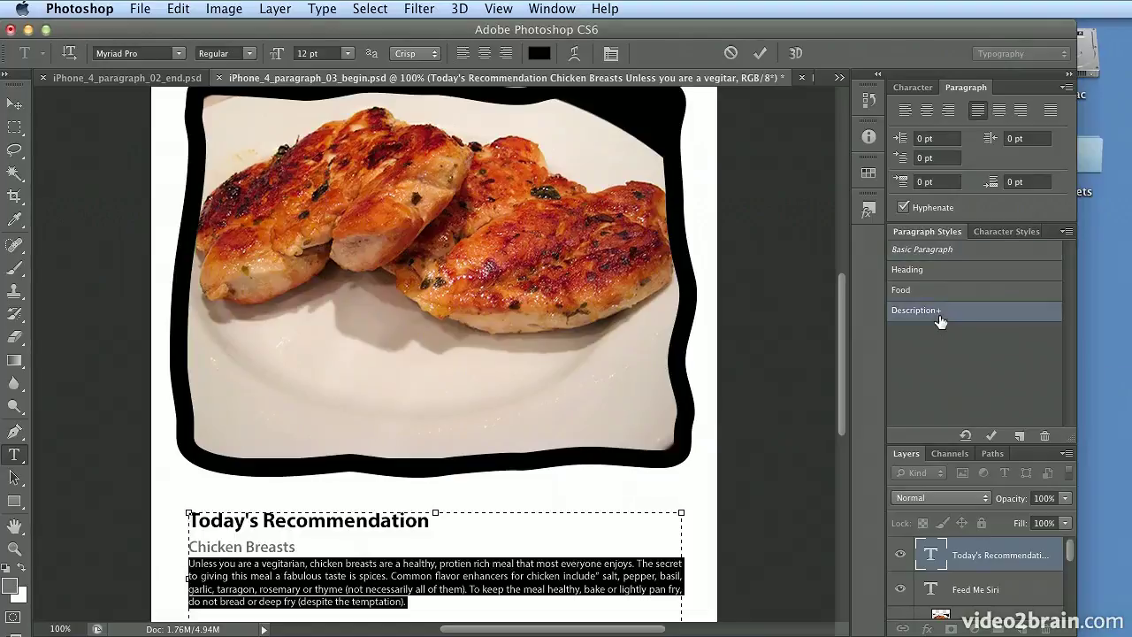
left_click(967, 435)
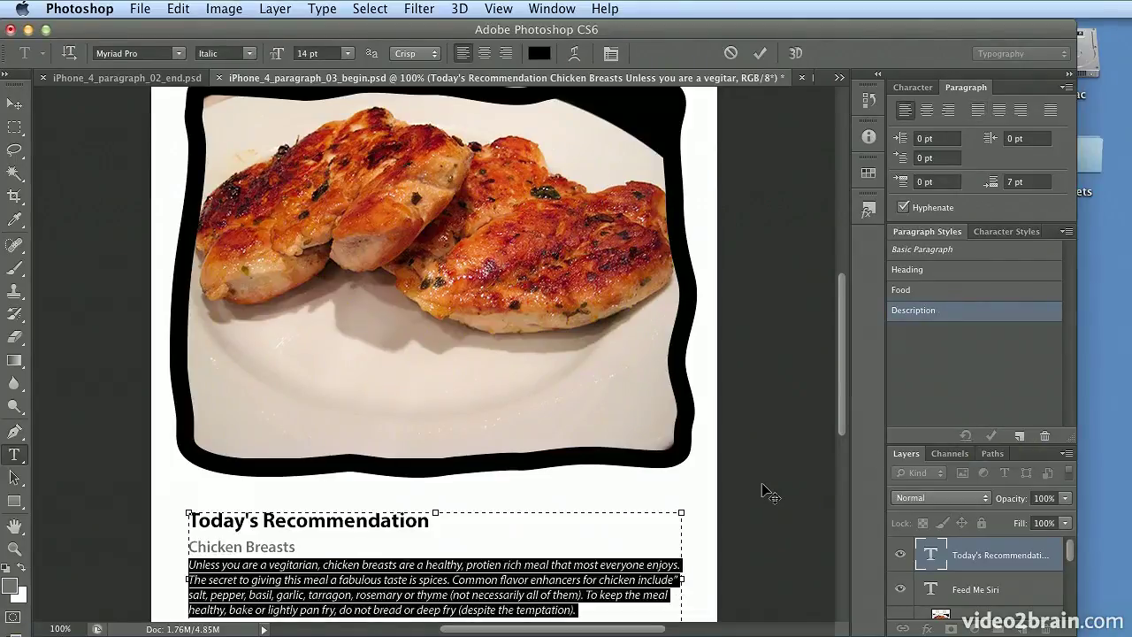
key("super+0")
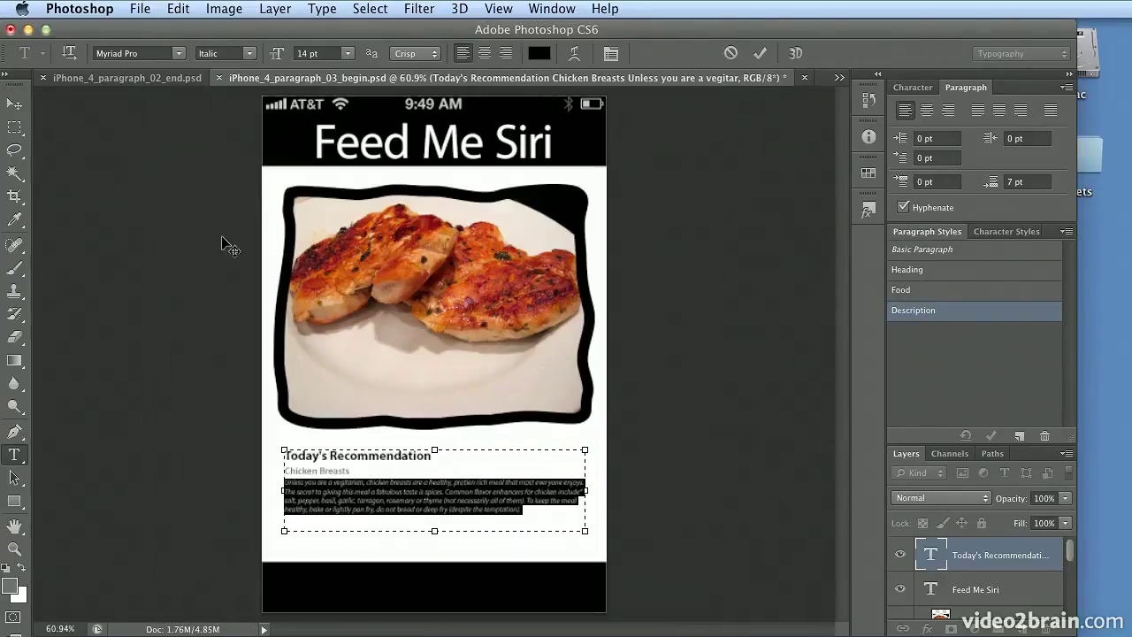
left_click(14, 104)
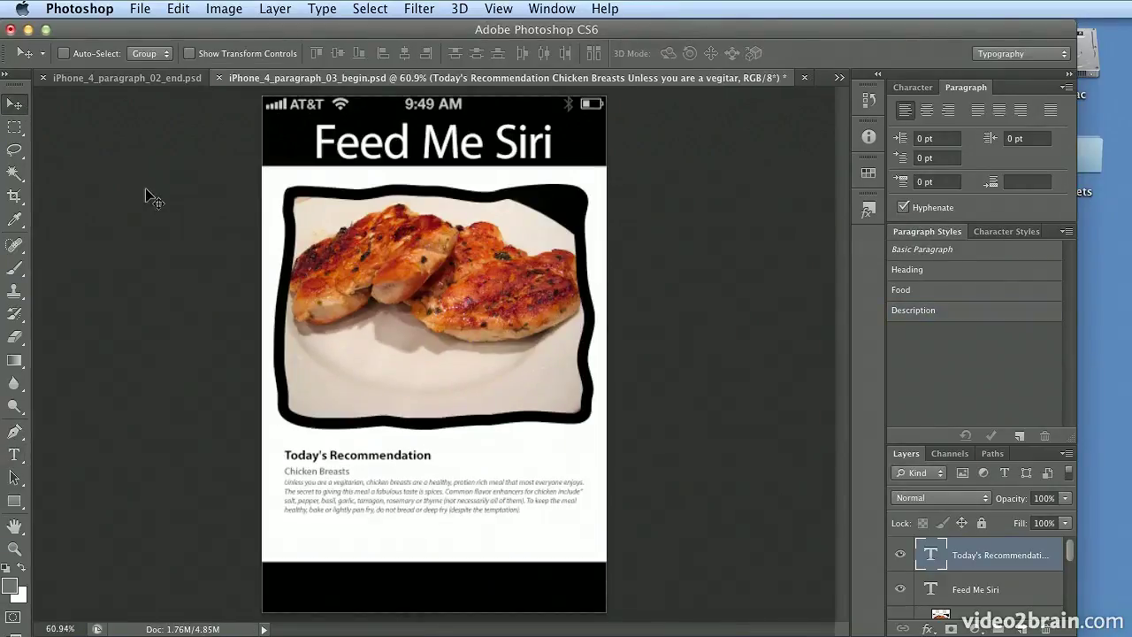
Replace the stray quotation mark after "enhancers for chicken include" in the description paragraph with a colon
key("super+minus")
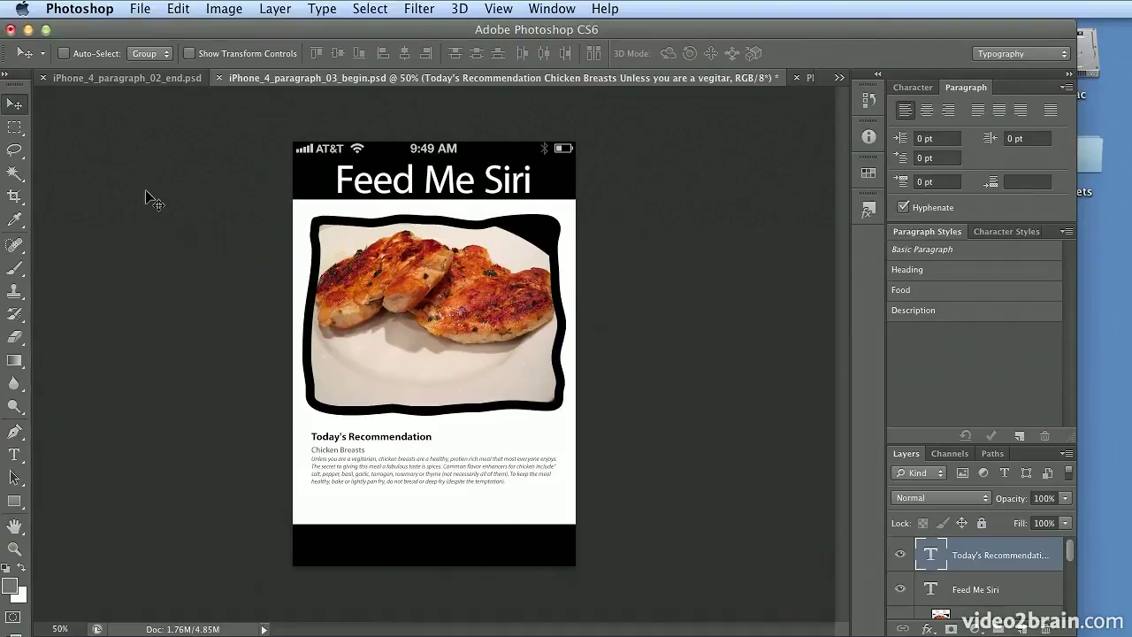
key("super+plus")
key("super+plus")
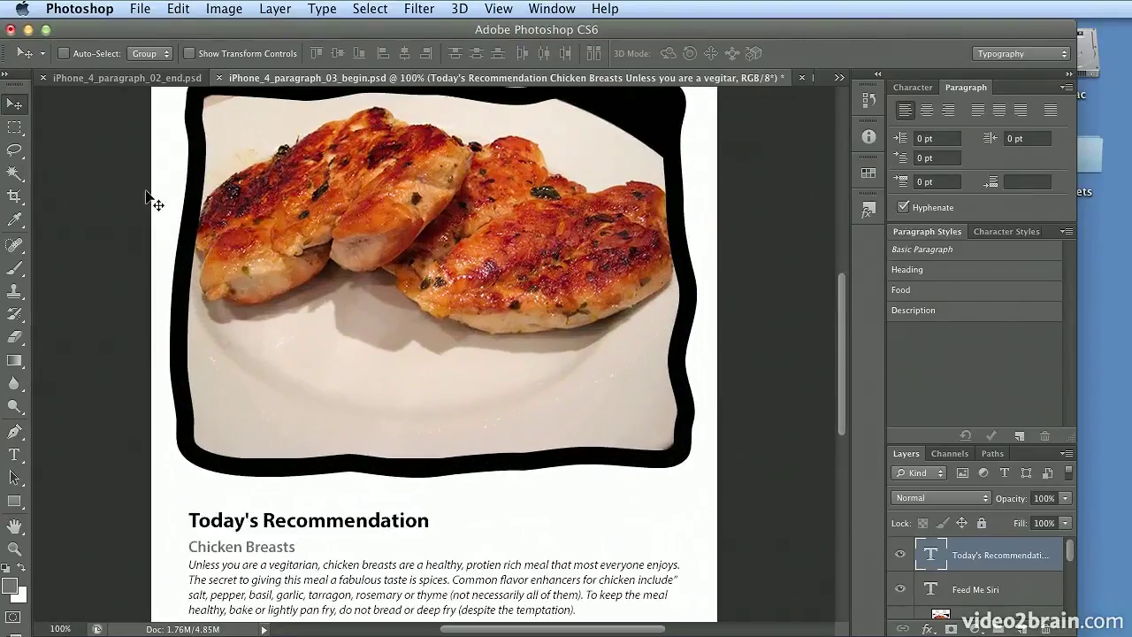
left_click_drag(834, 359, 837, 384)
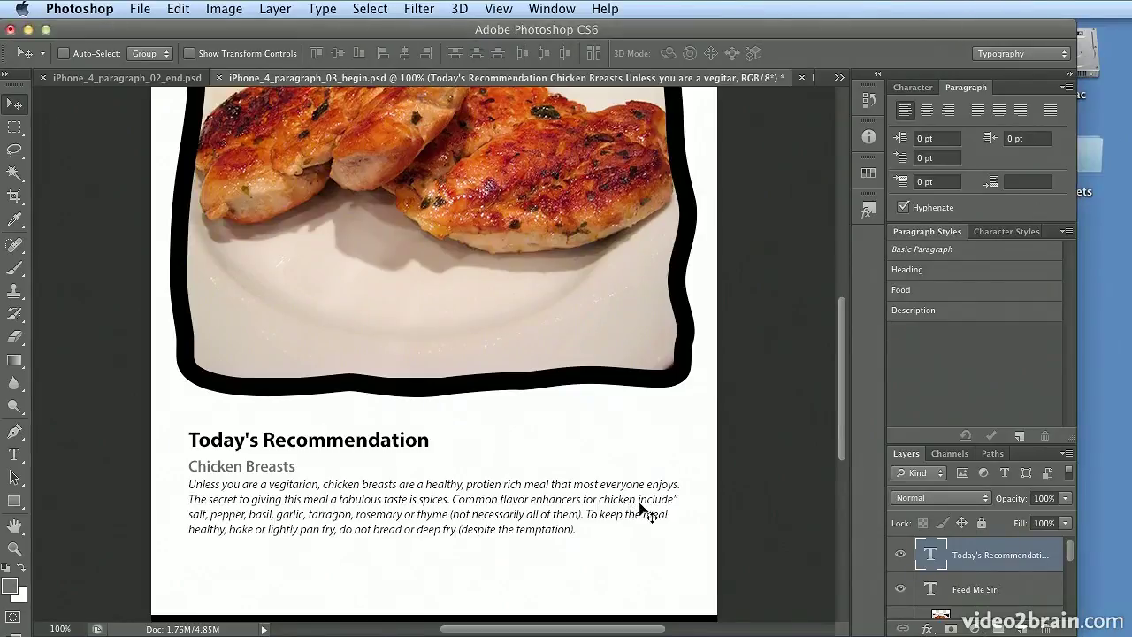
left_click(14, 455)
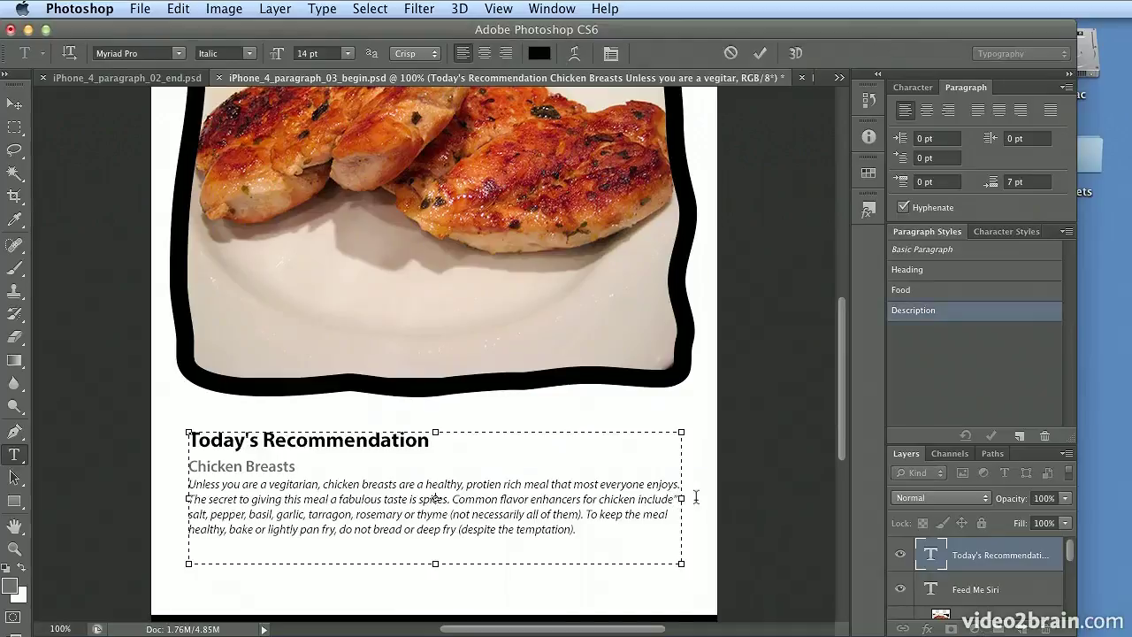
type(":")
Run a spell check on the recipe text and dismiss the completion message
left_click(180, 9)
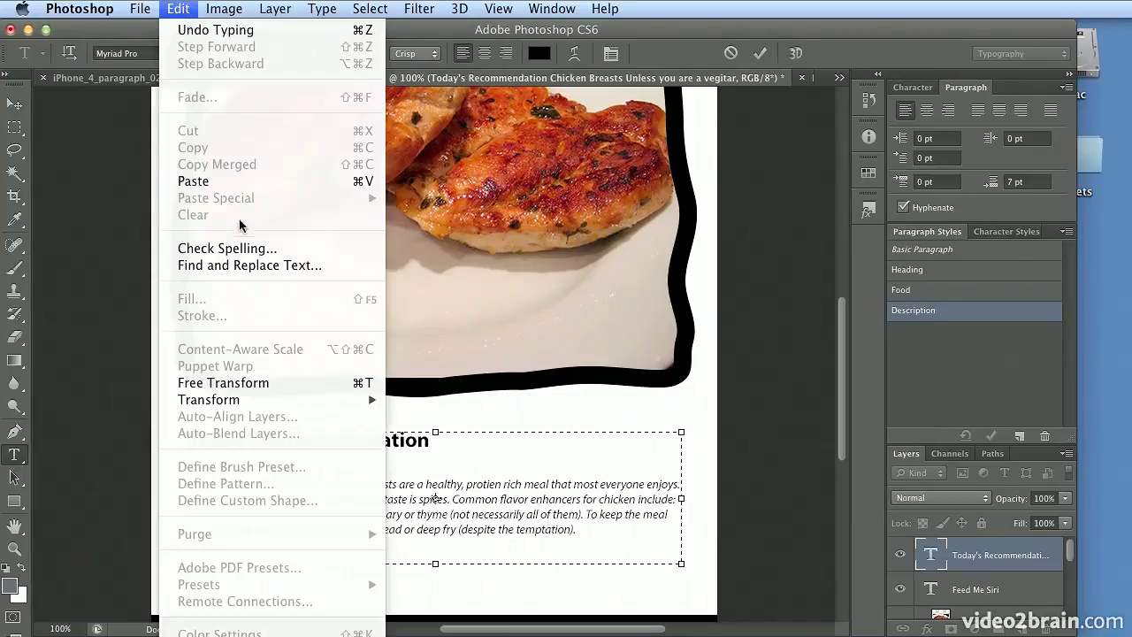
left_click(244, 249)
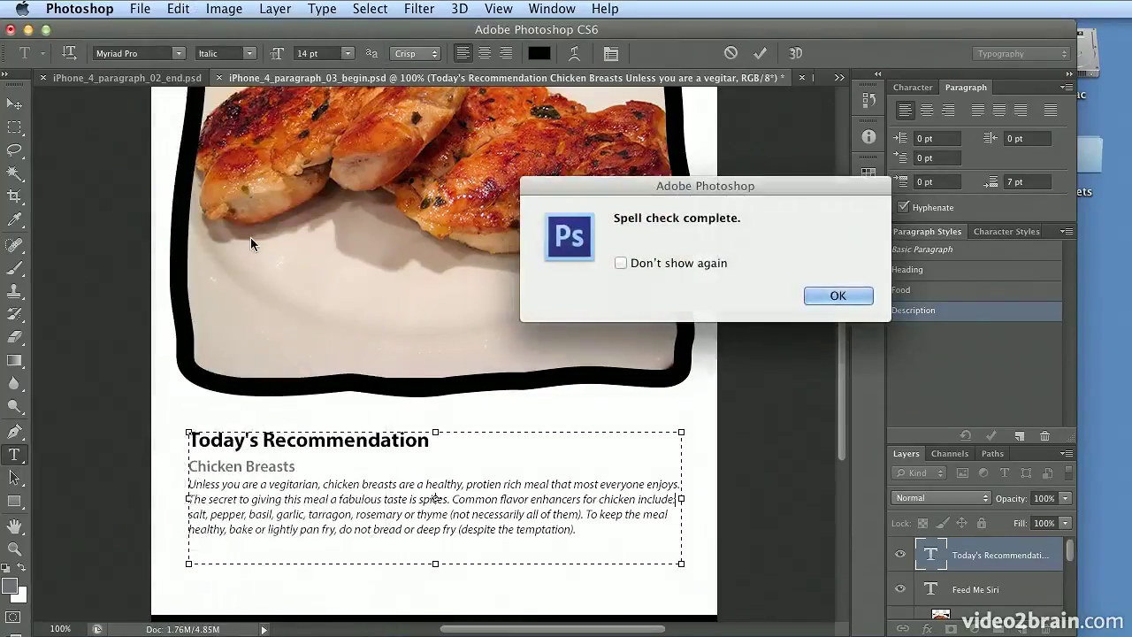
left_click(836, 296)
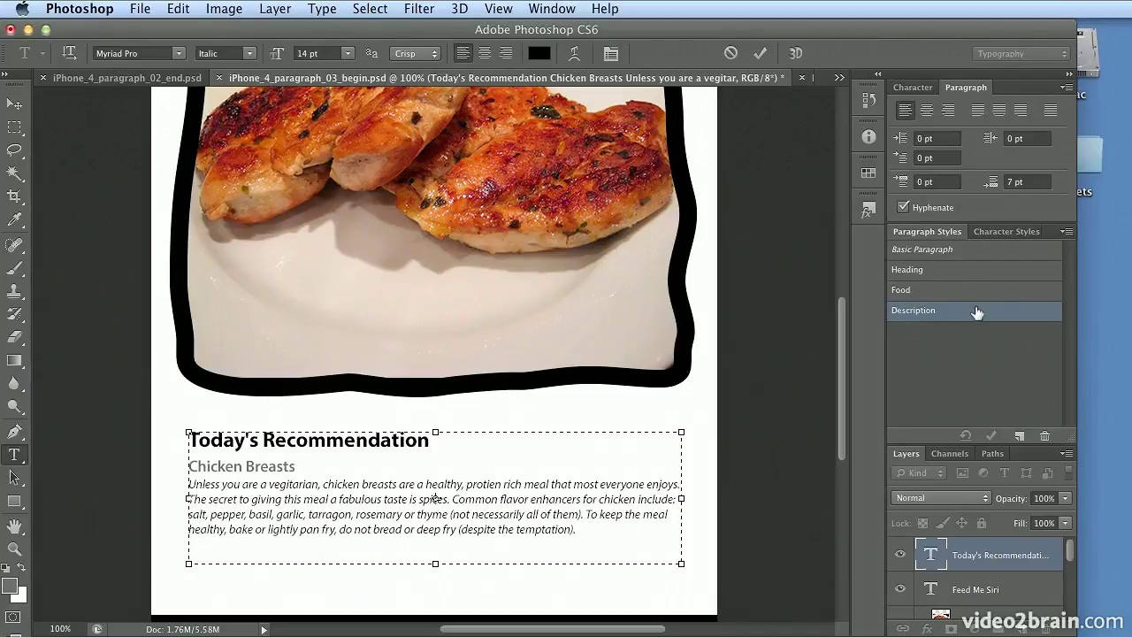
left_click(1065, 232)
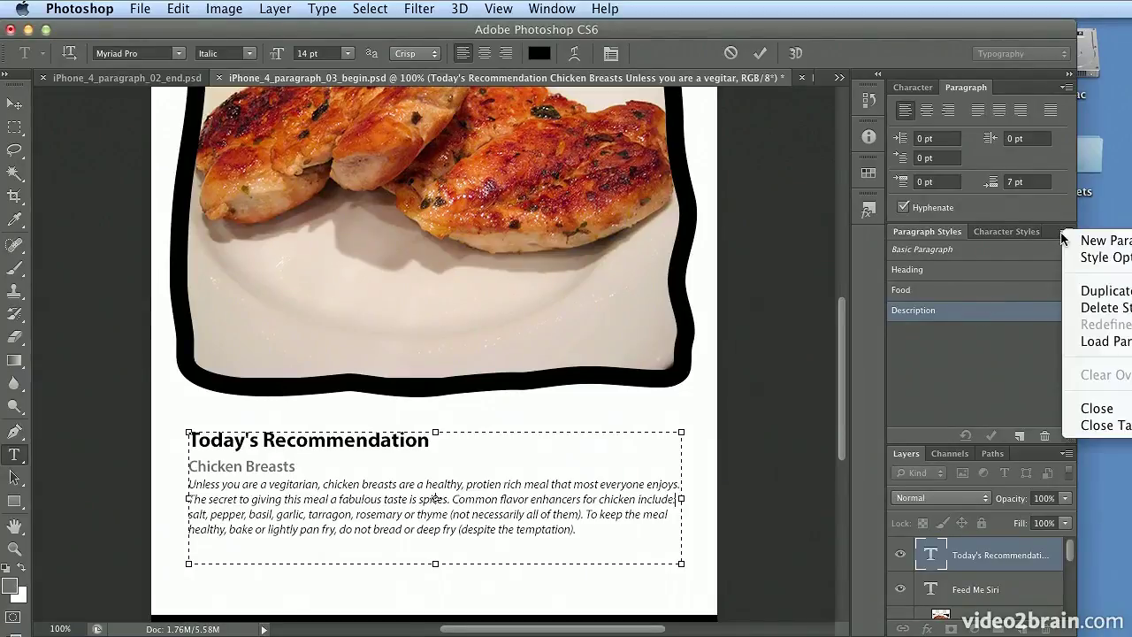
left_click(1100, 343)
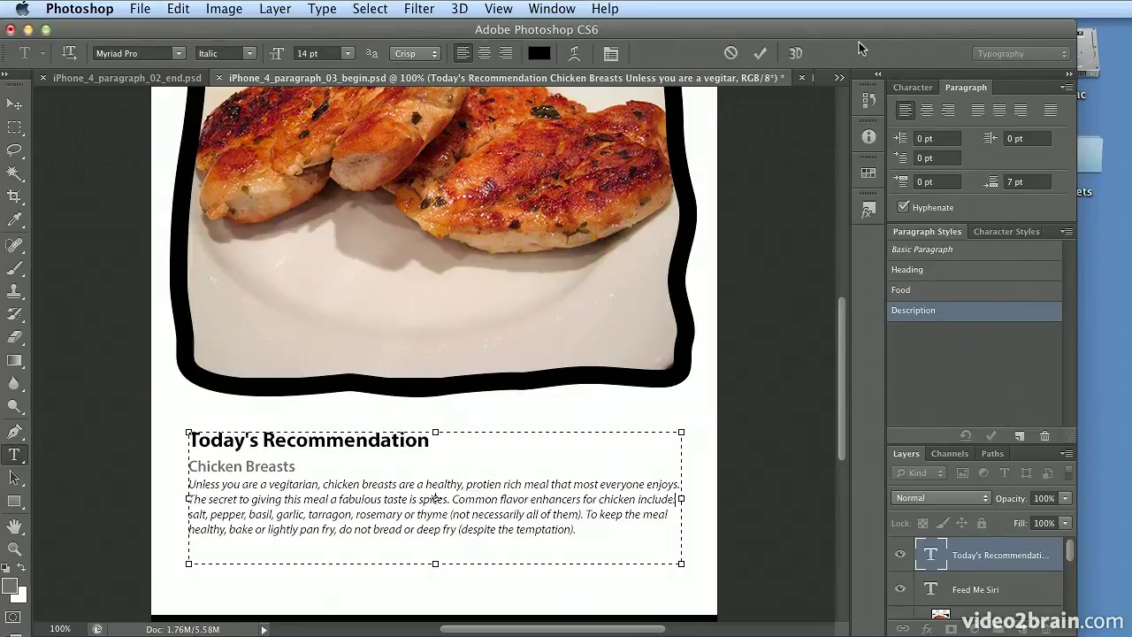